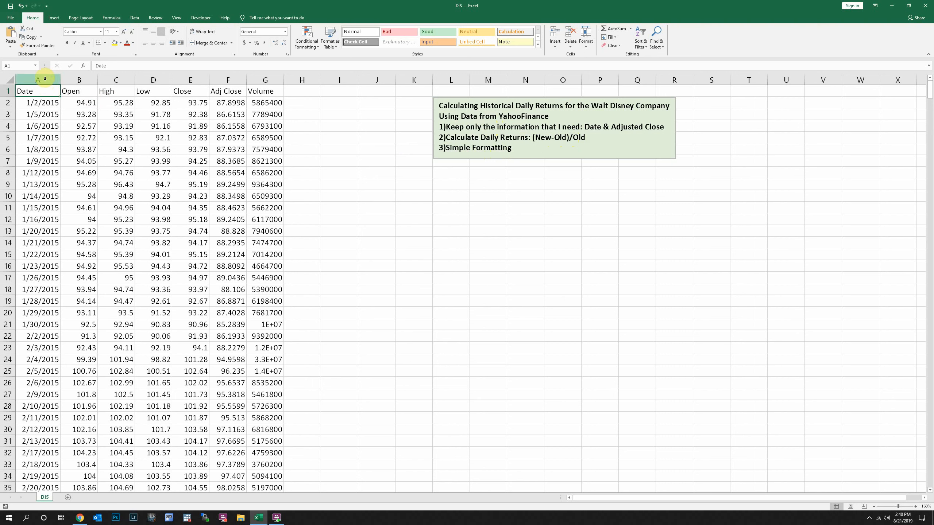
Step: Review the Date column from its first to its last entry and the first data row across all columns
click(31, 104)
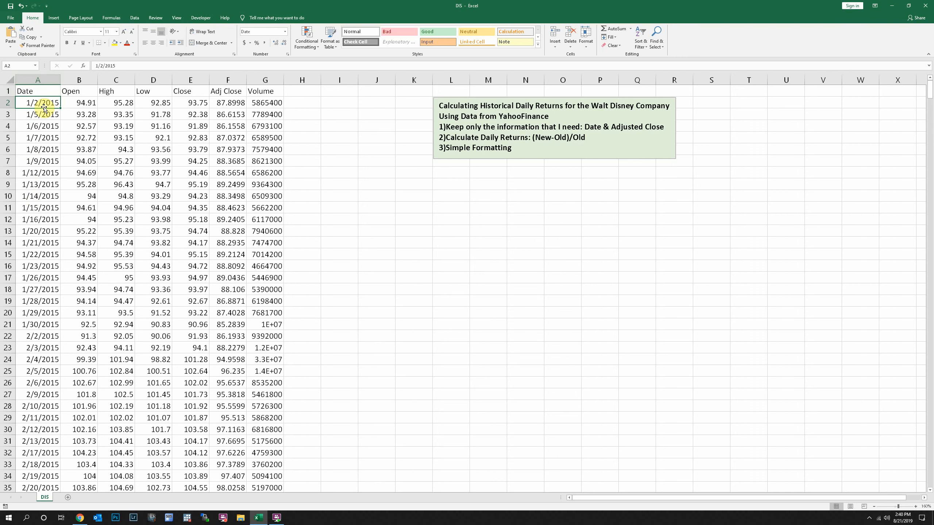
key(ctrl+shift+Down)
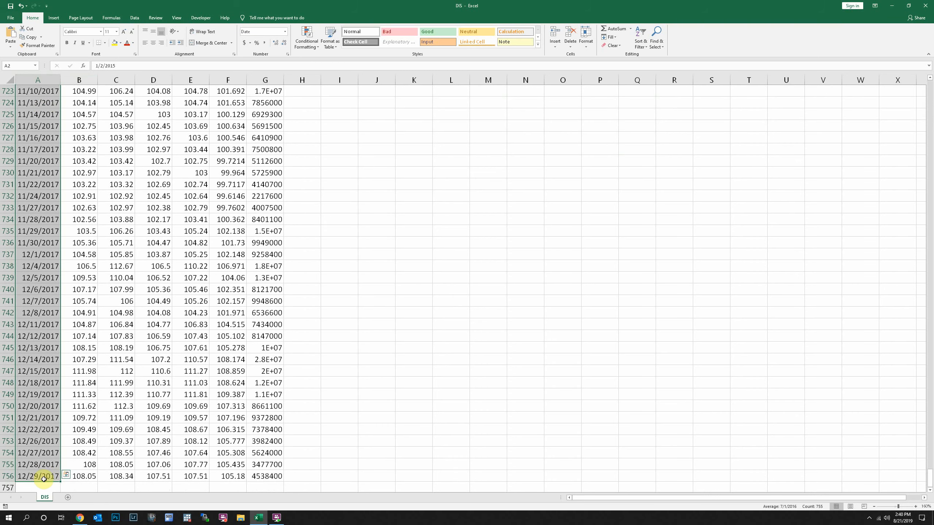
key(ctrl+Home)
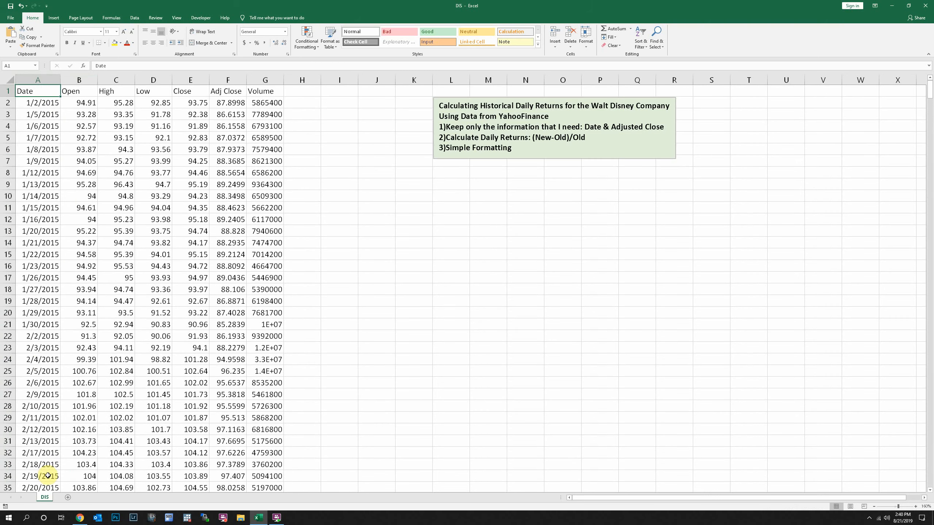
drag(44, 102, 264, 103)
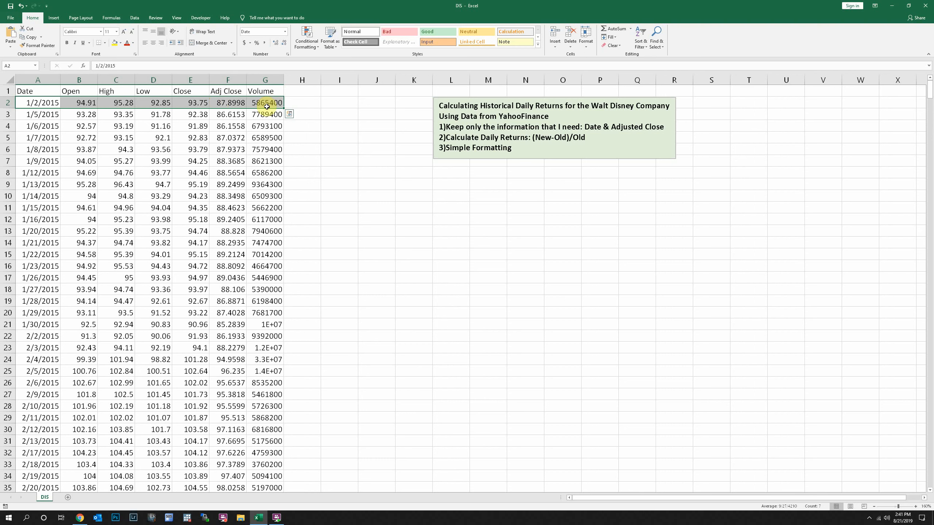
click(43, 93)
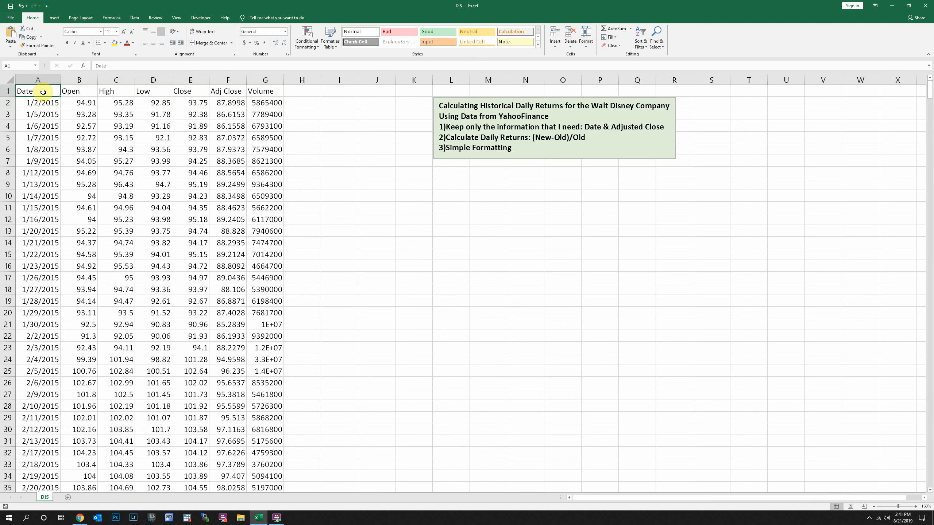
Step: Examine the Date and Adj Close columns to keep and the Open through Close and Volume columns to discard
click(227, 81)
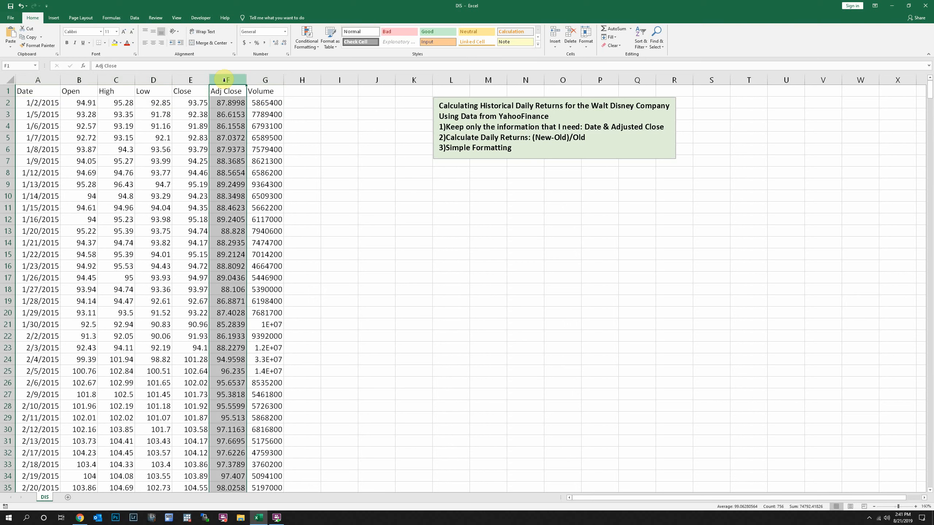
click(32, 80)
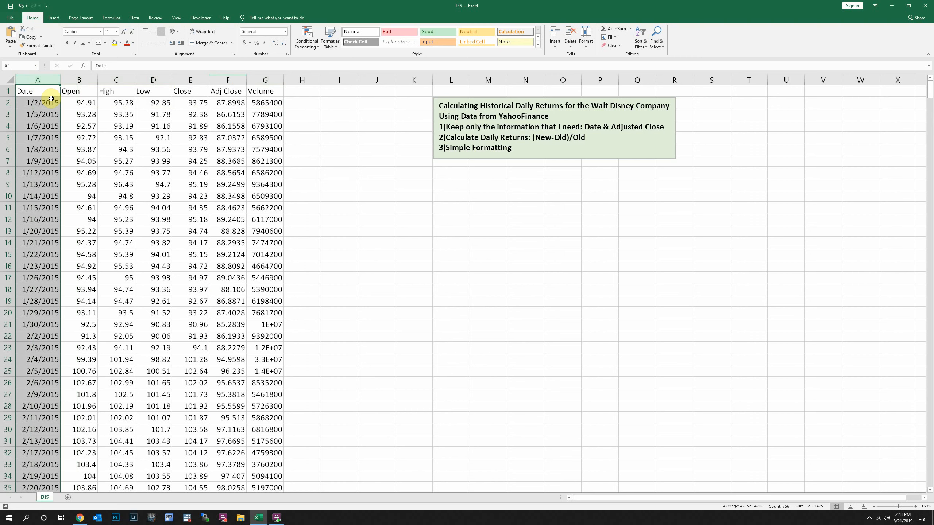
click(79, 80)
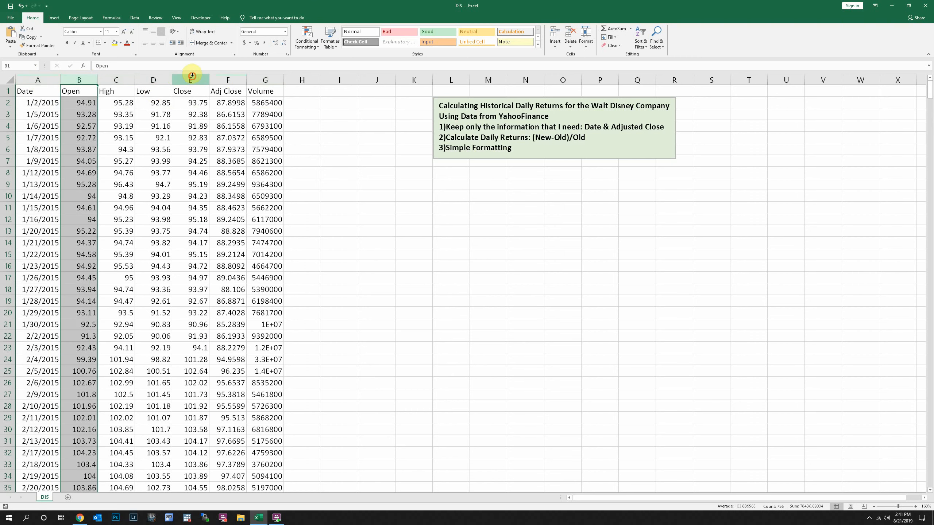
drag(192, 76, 87, 80)
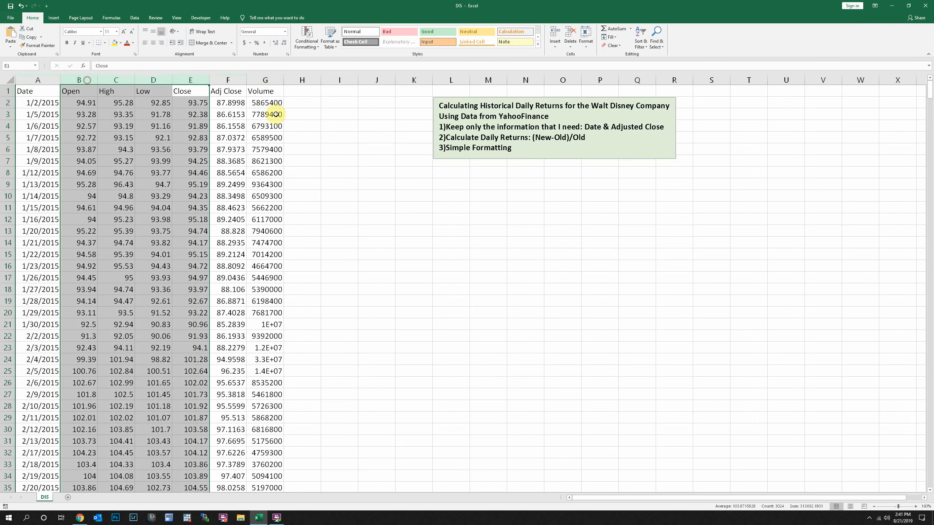
click(266, 80)
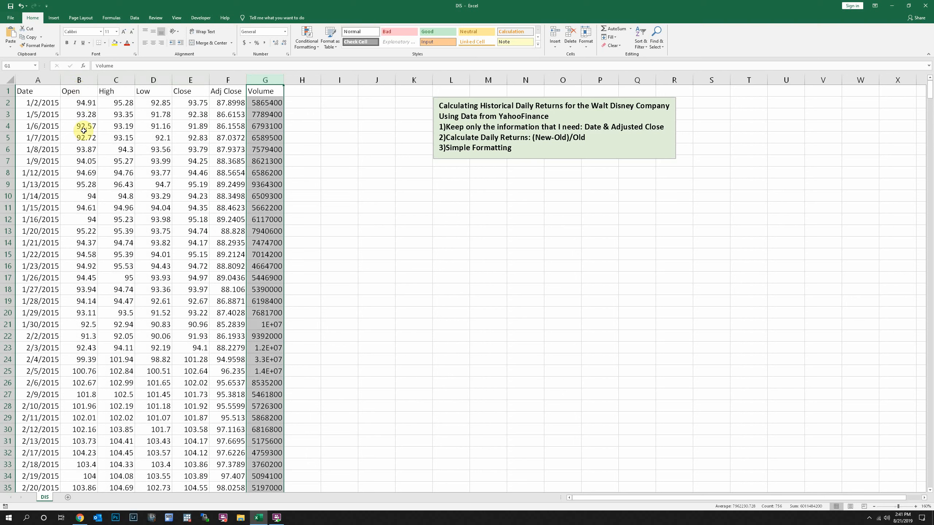
click(83, 103)
Step: Delete the Open, High, Low and Close columns from the sheet
click(77, 80)
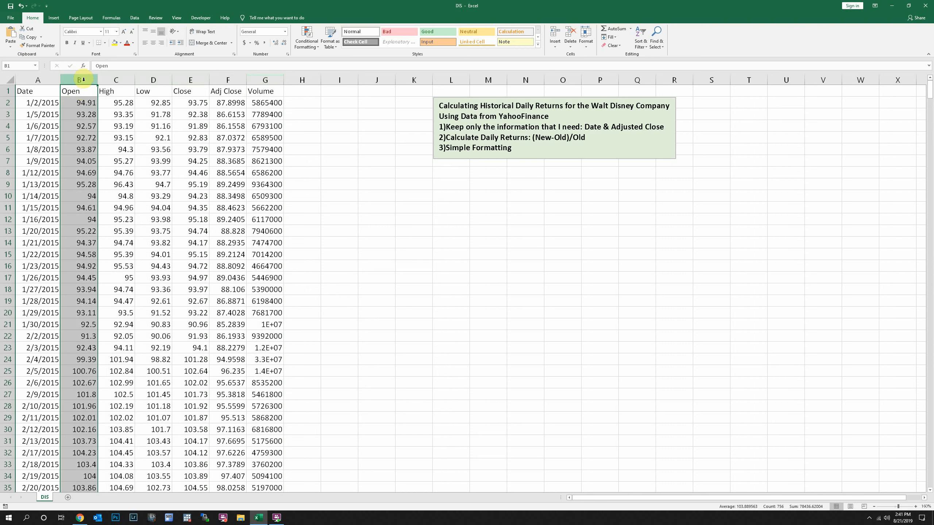
drag(84, 80, 192, 75)
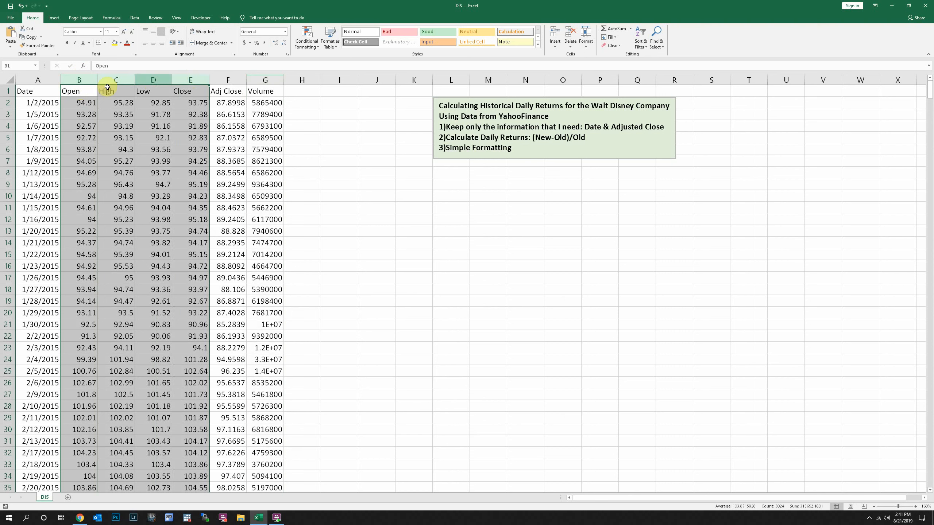
right_click(144, 80)
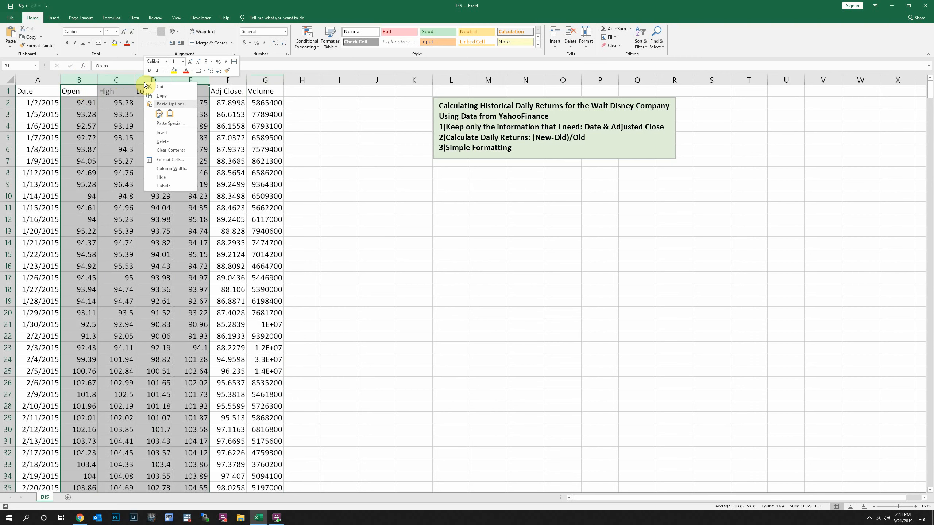
click(161, 142)
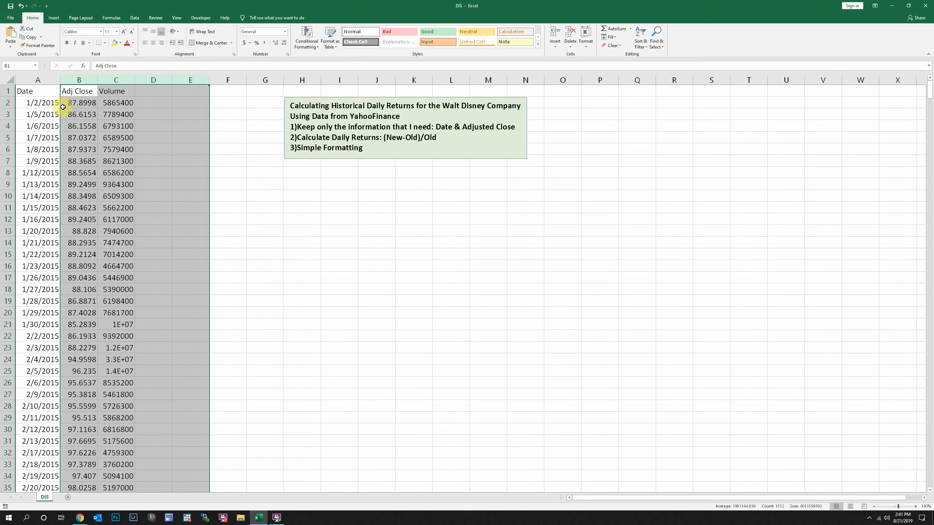
Step: Delete the Volume column so that only Date and Adj Close remain
click(113, 79)
right_click(109, 80)
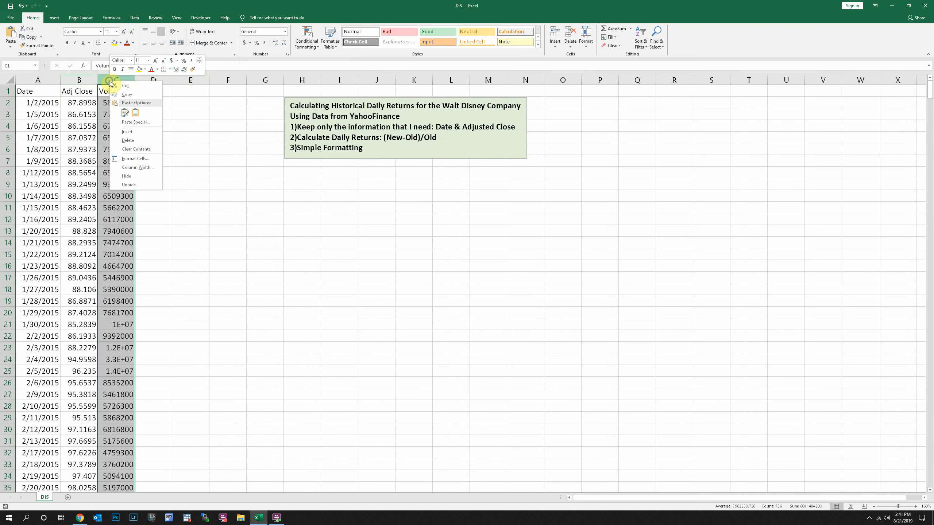
click(106, 81)
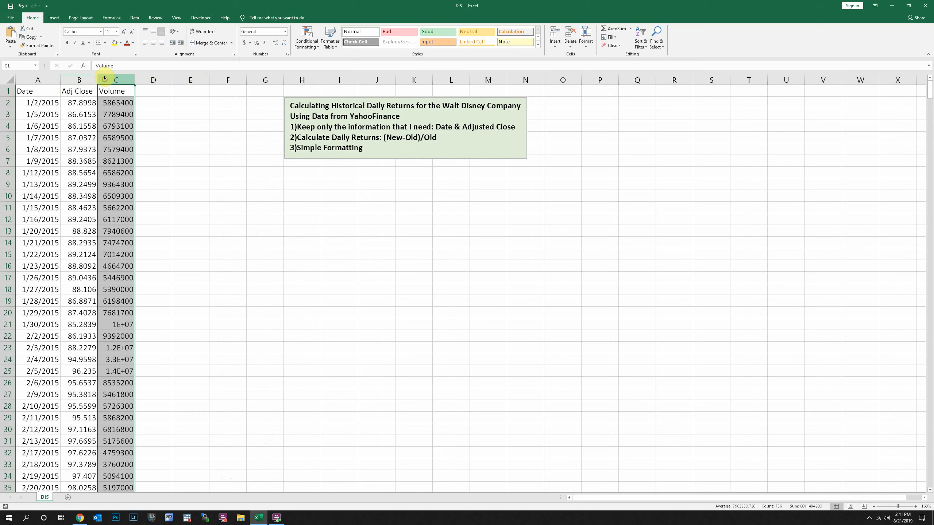
right_click(104, 81)
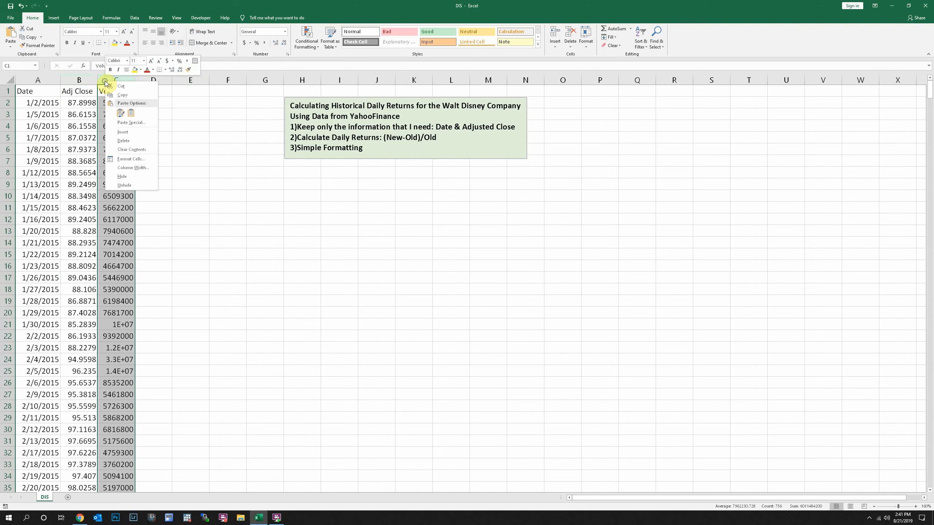
click(127, 142)
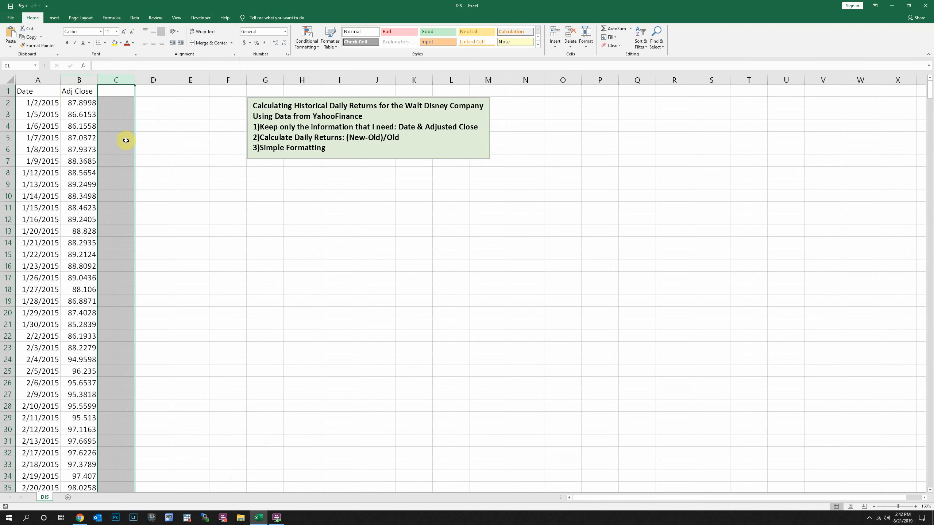
Step: Sort the dates in column A from newest to oldest, expanding the selection to include the Adj Close prices
click(29, 101)
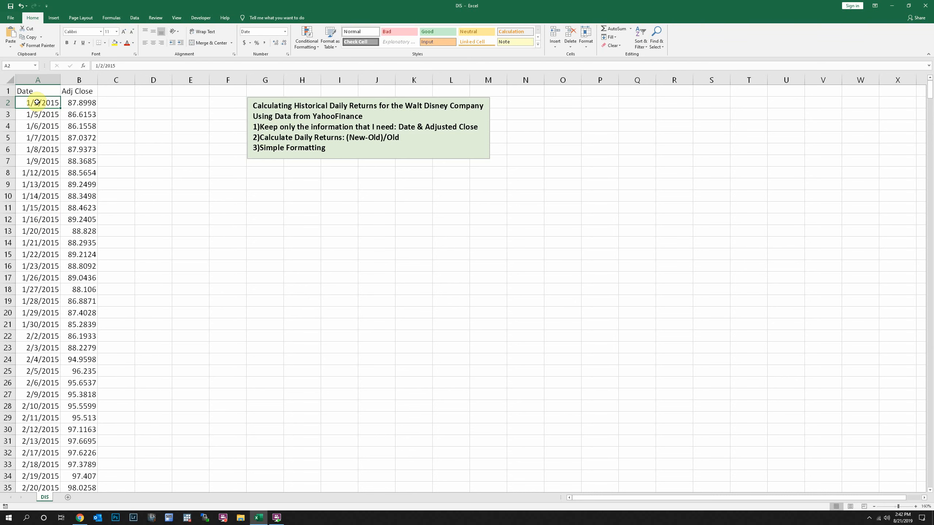
drag(37, 105, 12, 361)
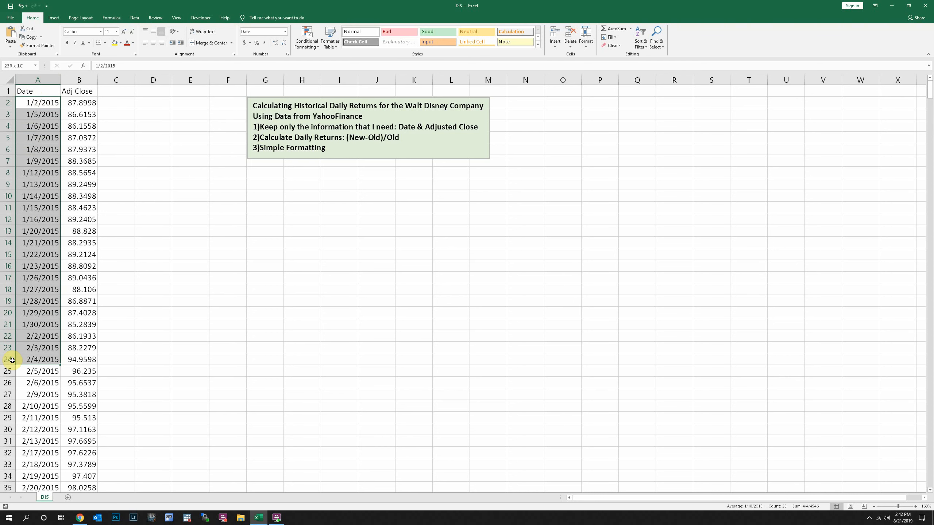
click(51, 107)
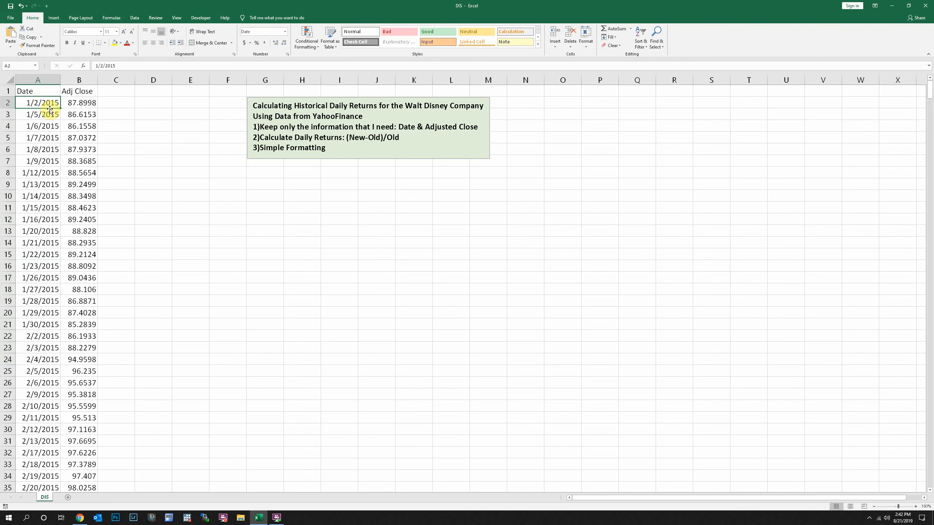
click(29, 103)
key(ctrl+shift+Down)
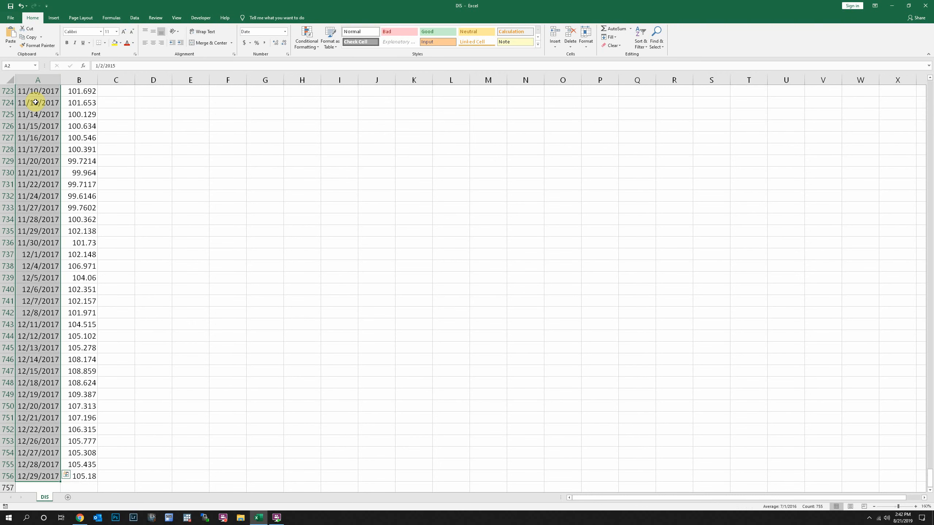
scroll(37, 206, up, 16)
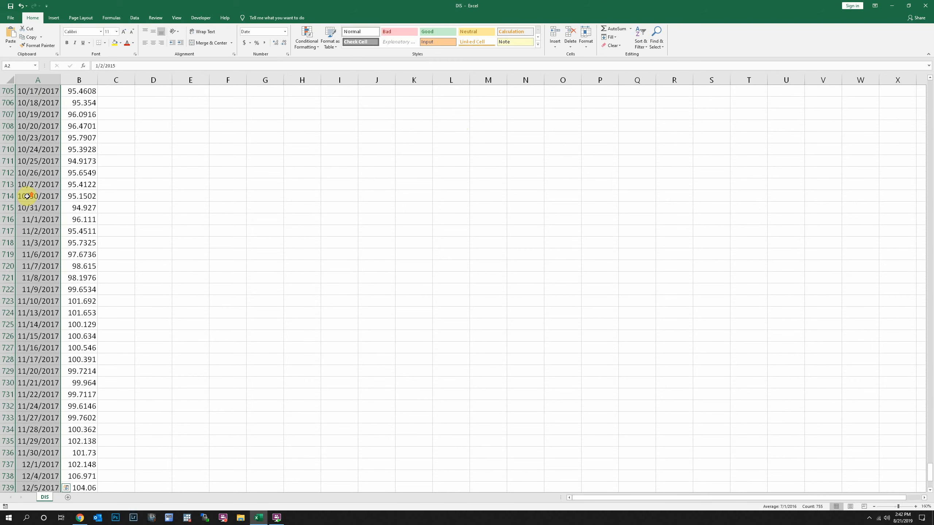
click(647, 47)
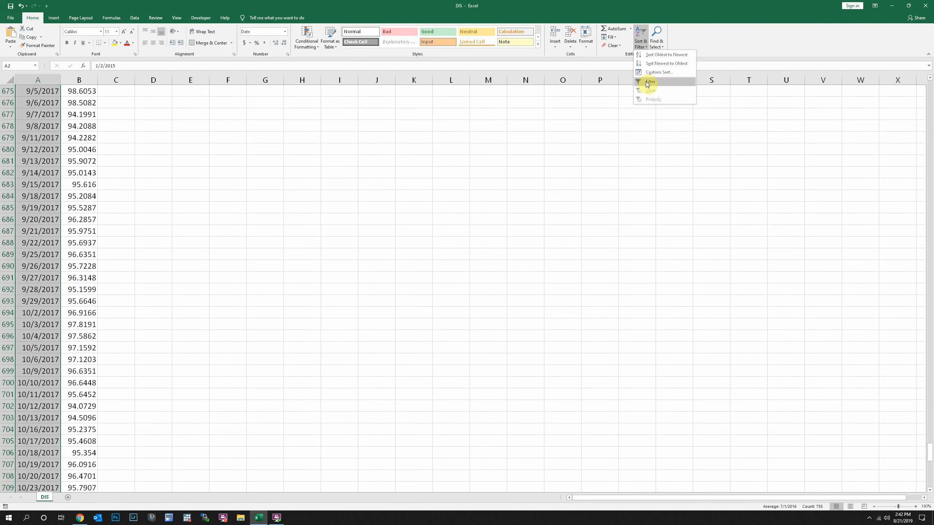
click(651, 63)
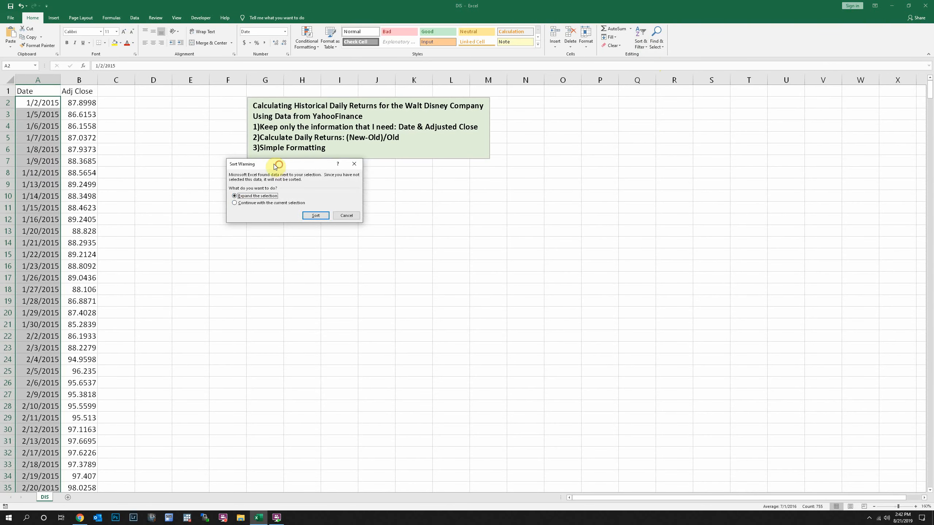
drag(280, 165, 216, 141)
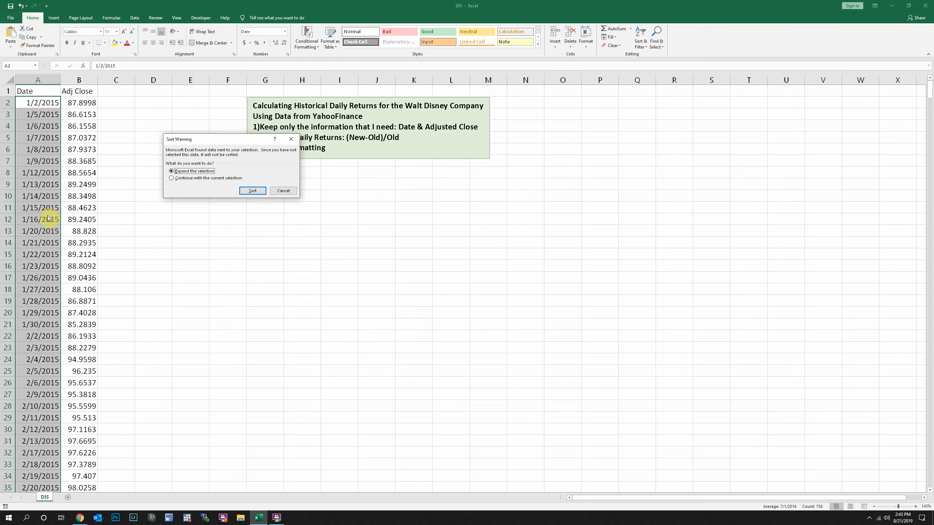
click(252, 190)
Step: Check the sorted dates and Adj Close prices from the first data row down to the last and back up
click(51, 106)
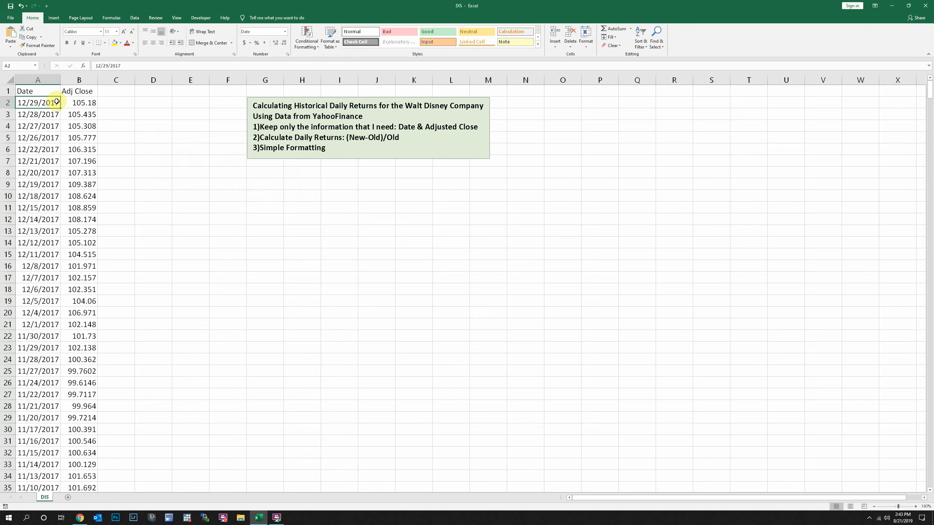
double_click(60, 108)
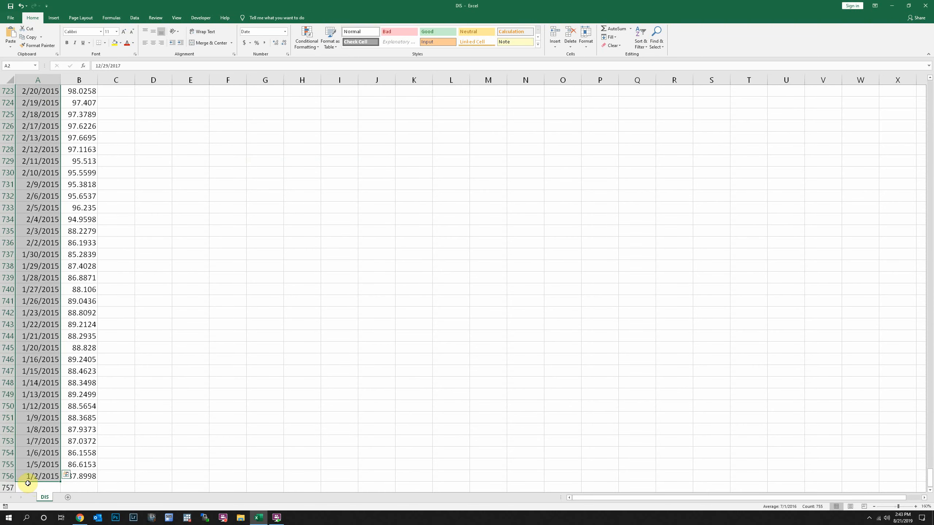
click(87, 477)
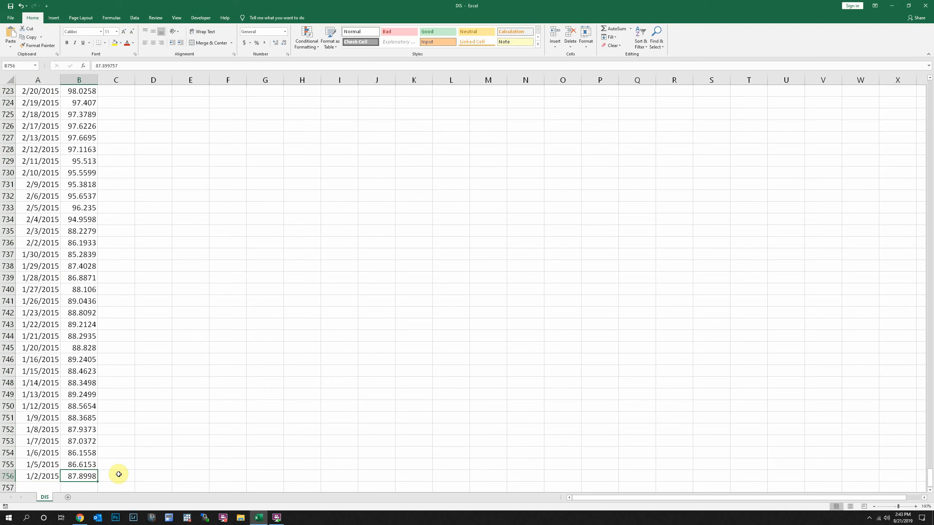
key(ctrl+shift+Up)
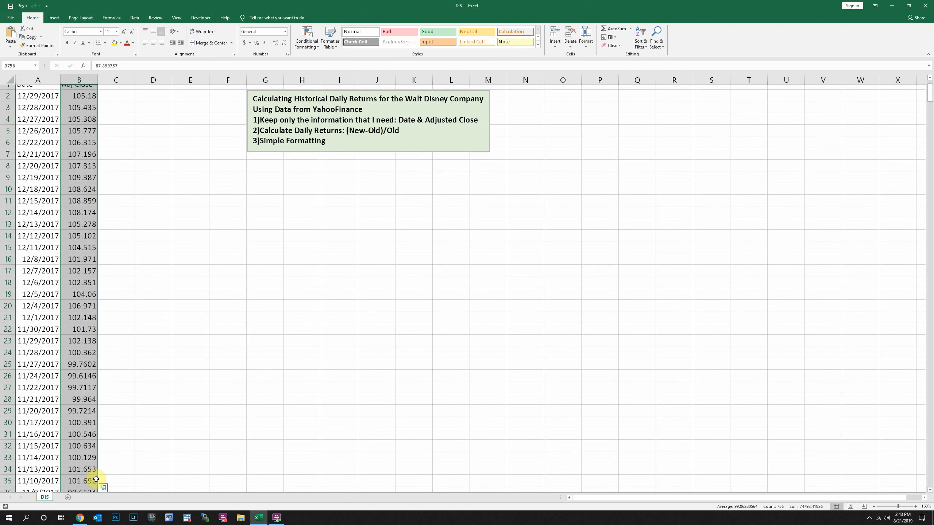
Step: Enter the header Return in cell C1, beside Adj Close
click(119, 98)
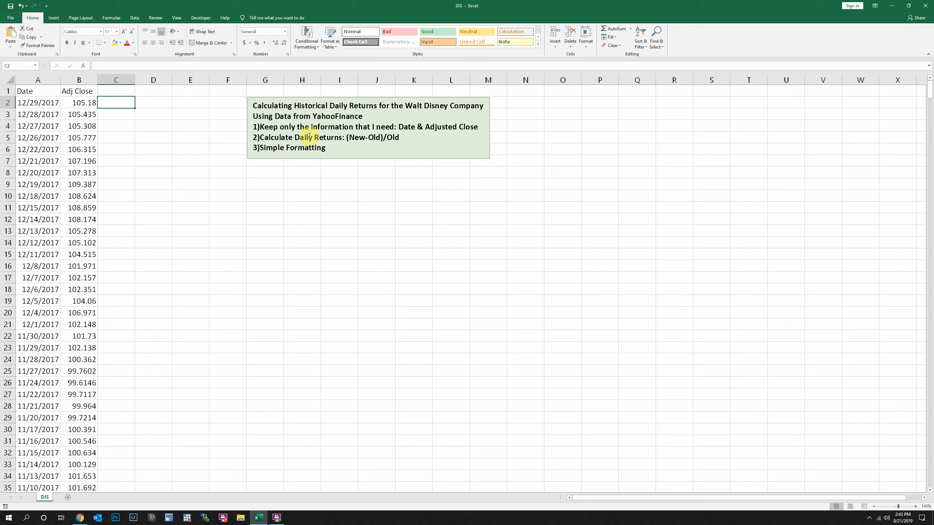
click(129, 92)
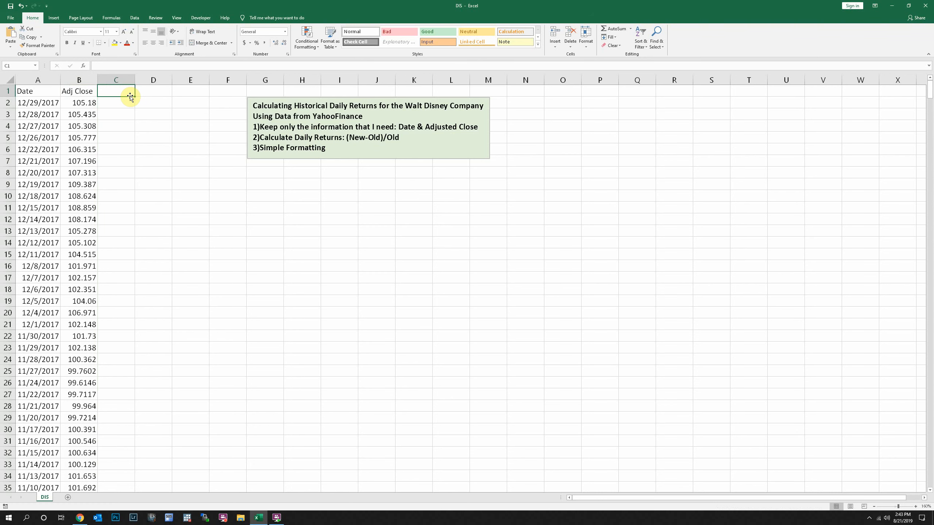
text(Re)
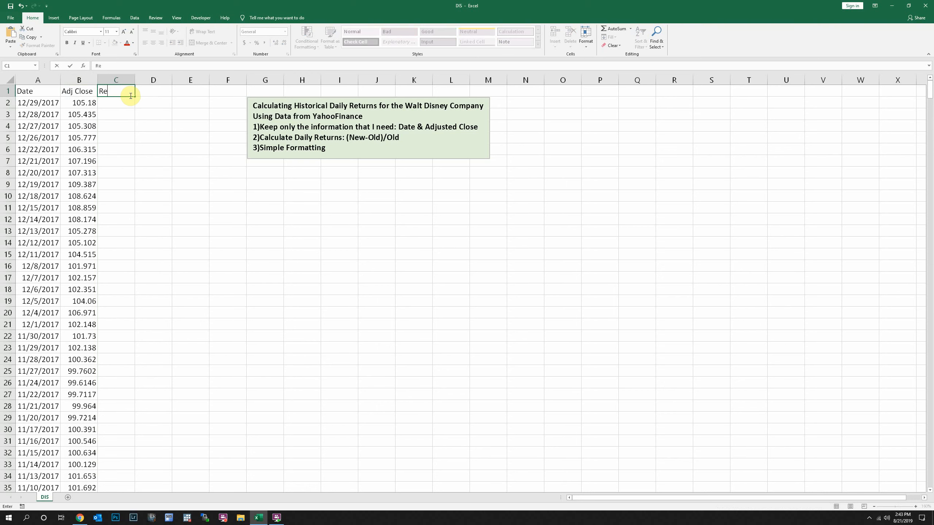
text(turn)
key(Return)
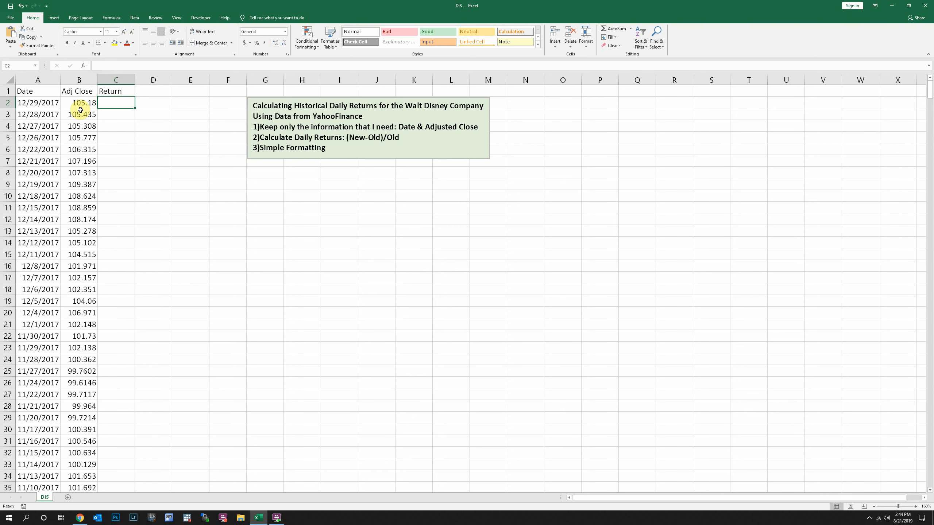
Step: Enter the daily return formula =(B2-B3)/B3 in cell C2
text(=)
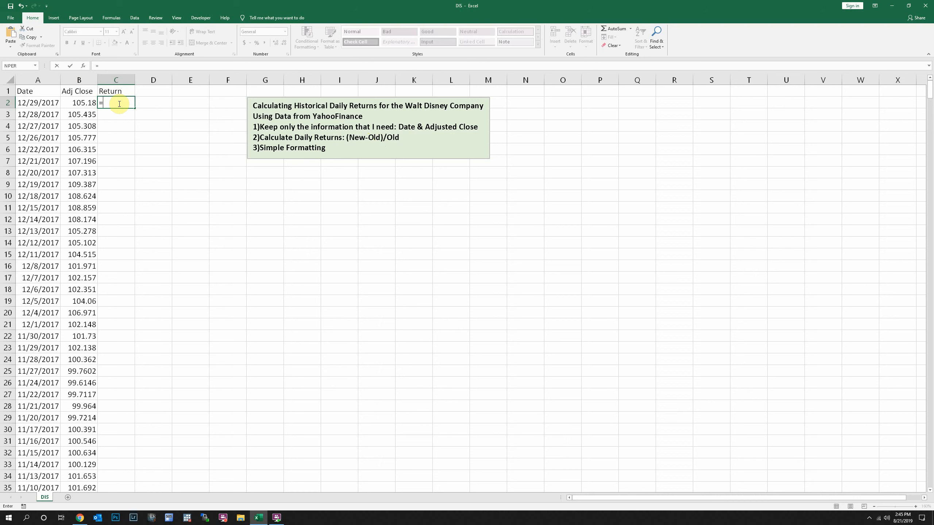
text(()
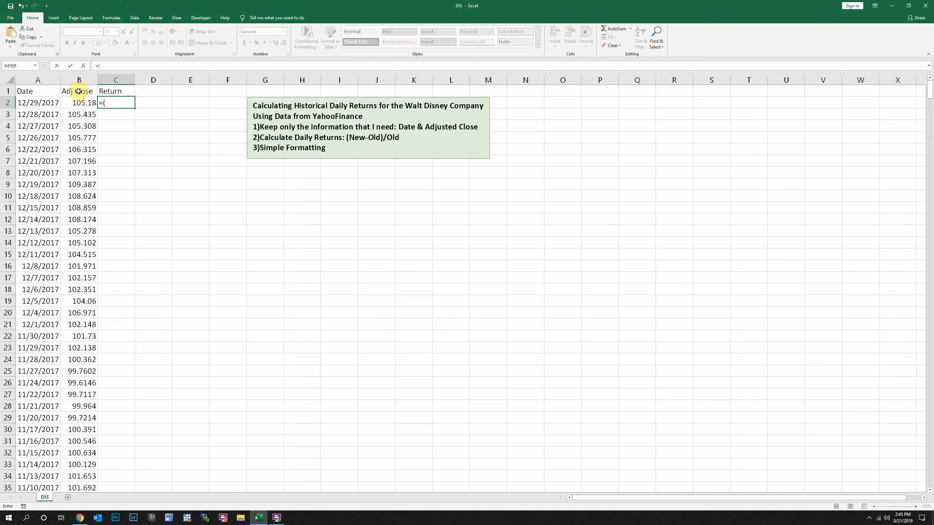
click(73, 102)
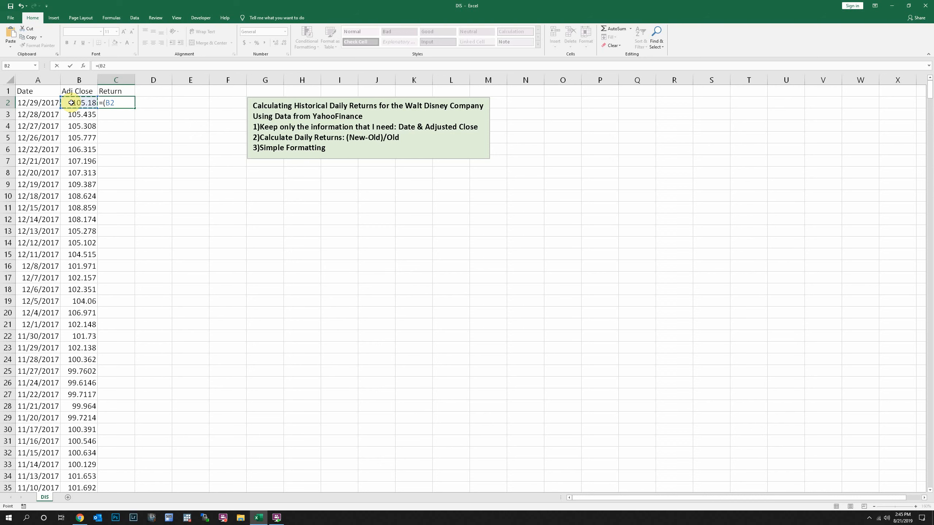
text(-)
click(77, 115)
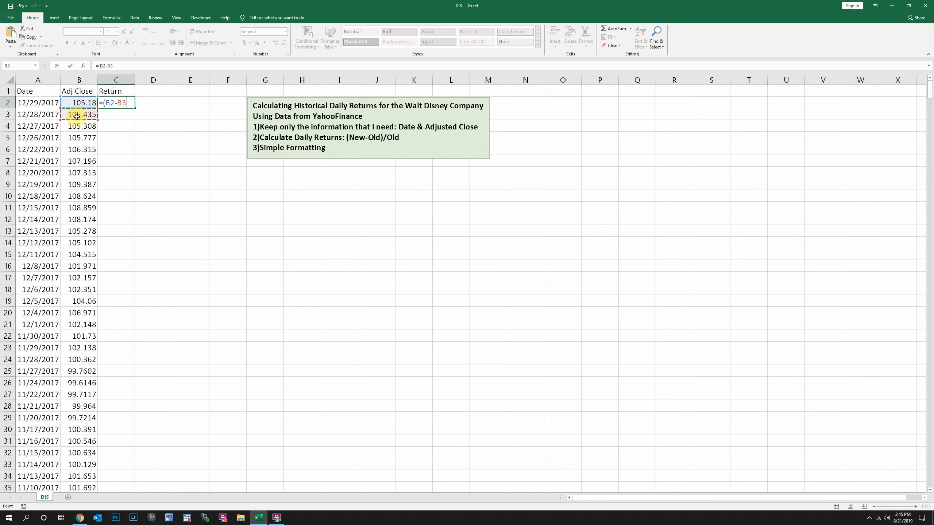
text()/)
click(75, 115)
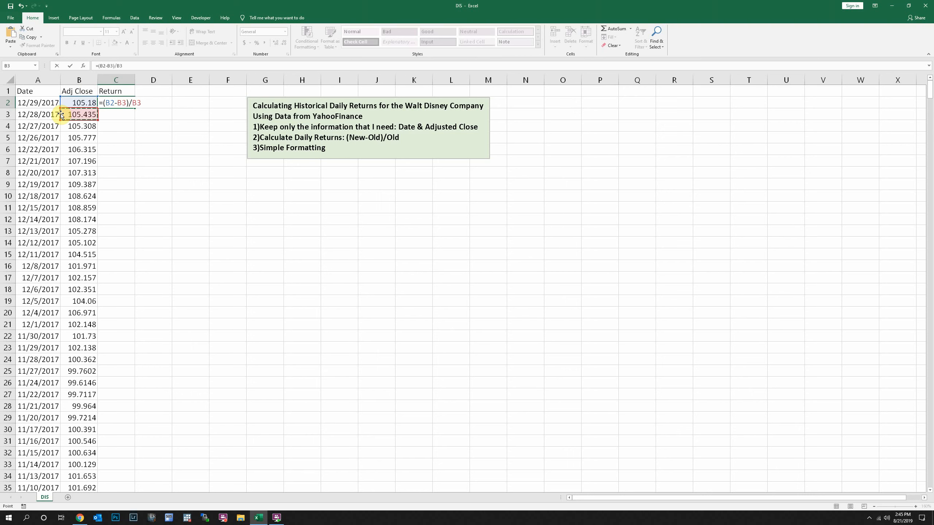
key(Return)
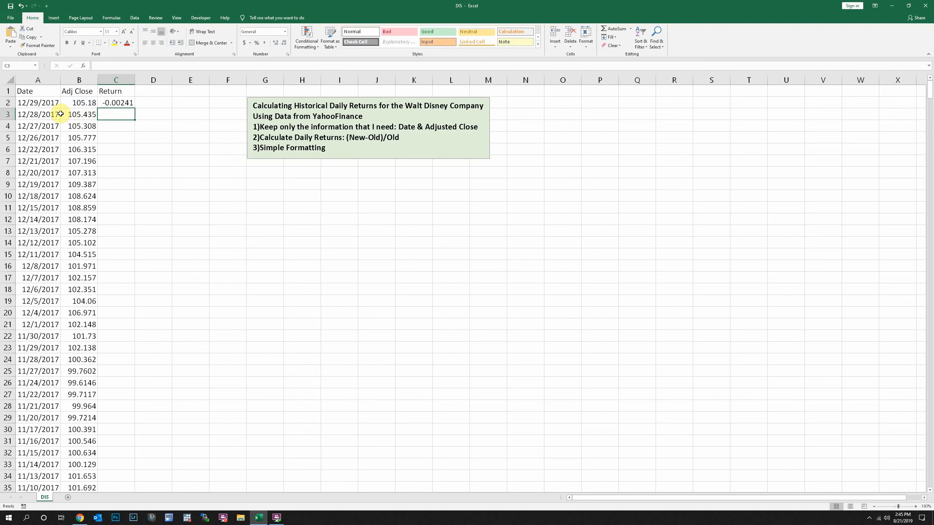
Step: Format the return in C2 as a percentage with two decimal places
key(Up)
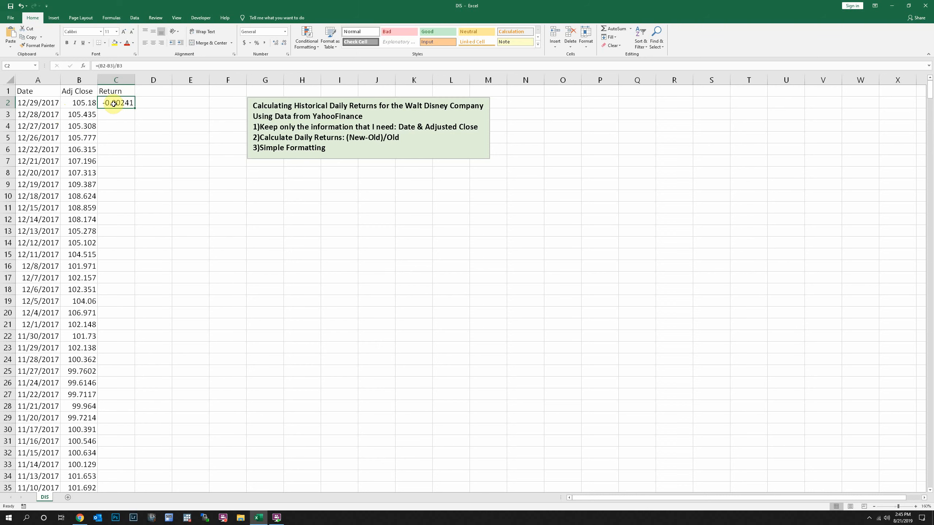
click(256, 46)
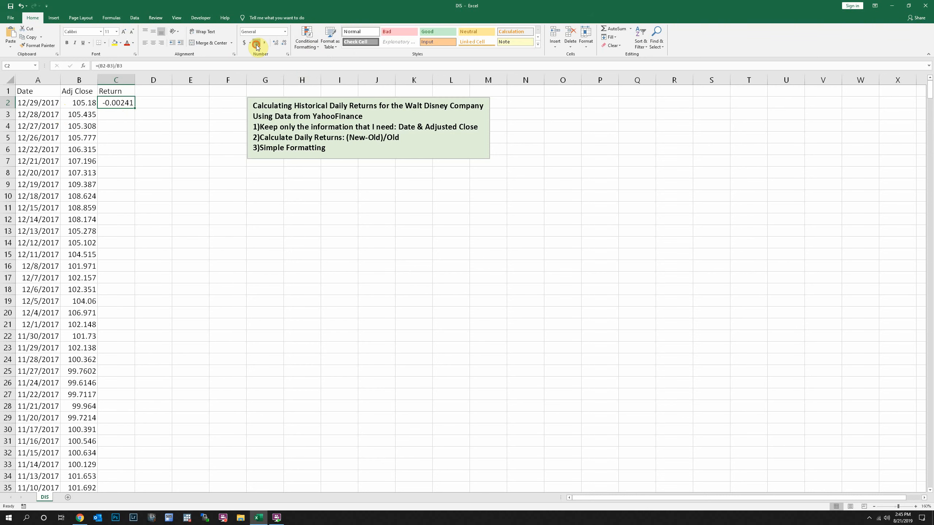
click(276, 44)
click(276, 44)
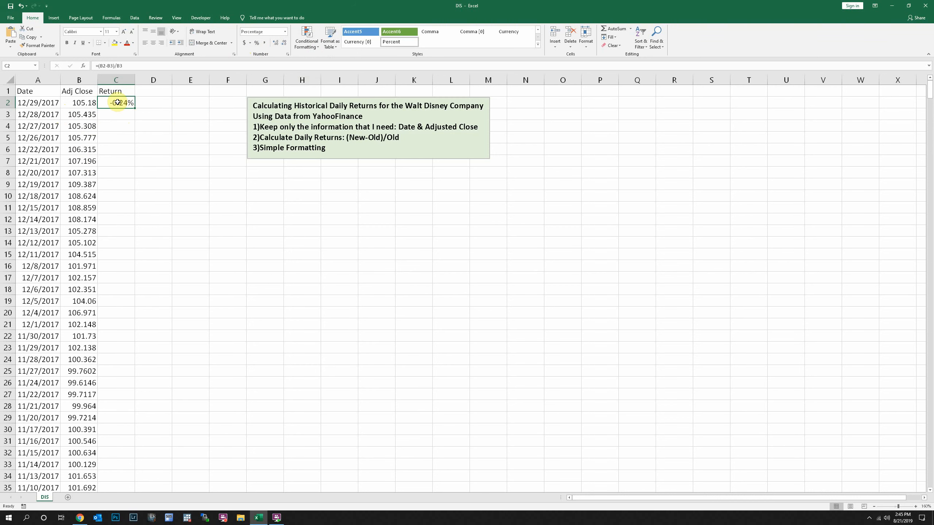
Step: Enter the daily return formula =(B3-B4)/B4 in cell C3
click(115, 115)
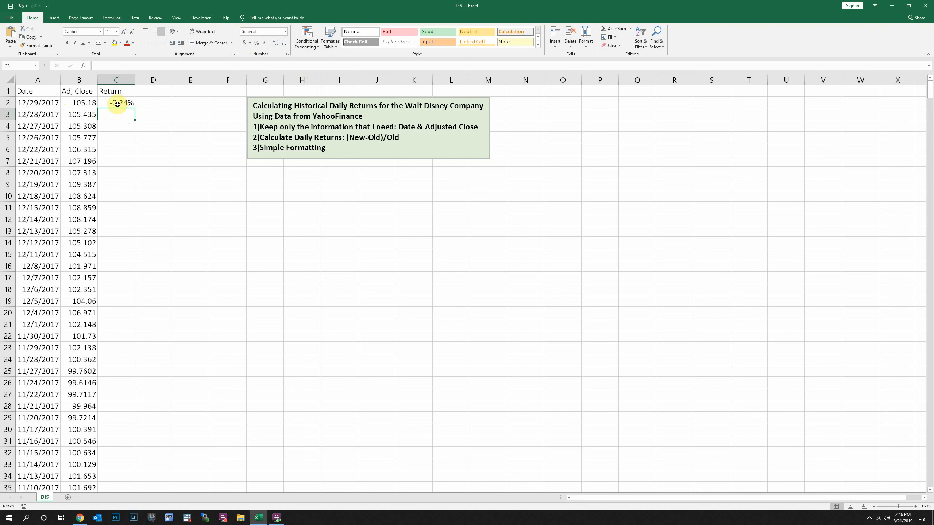
text(=)
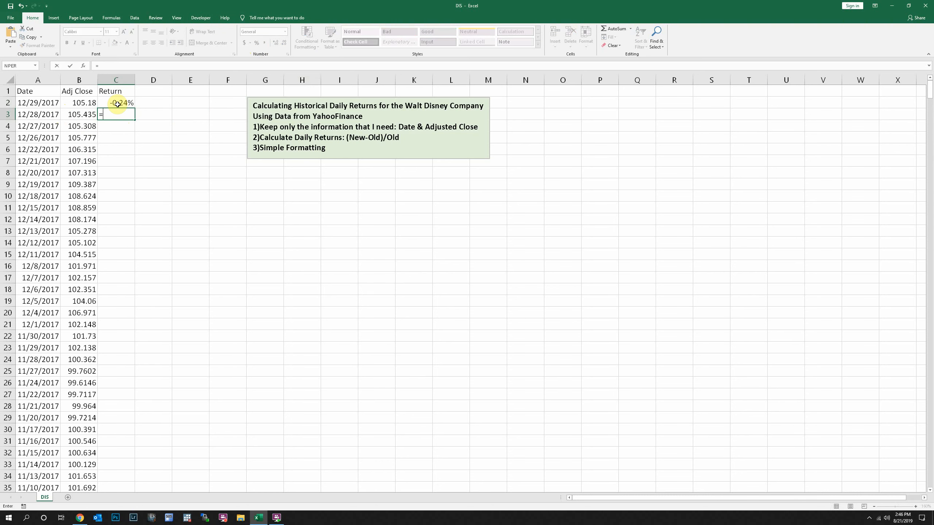
text(()
click(89, 115)
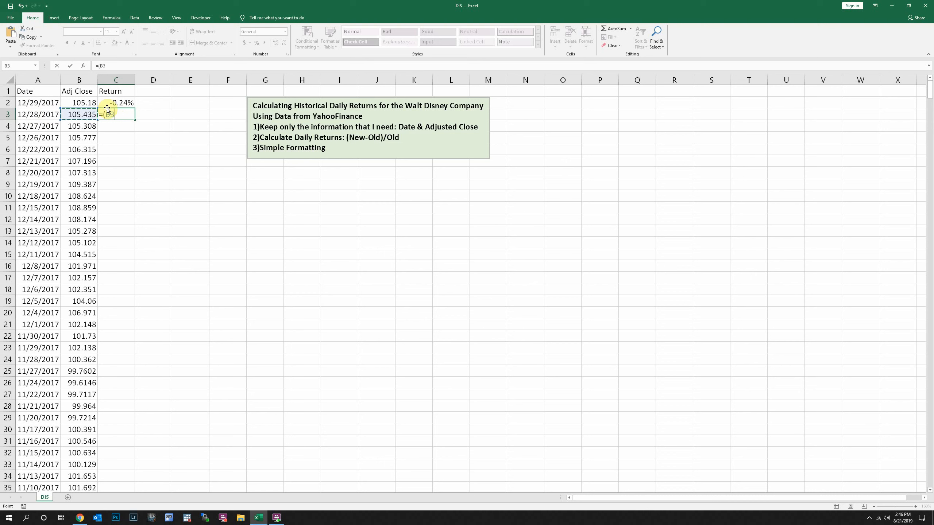
text(-)
click(87, 129)
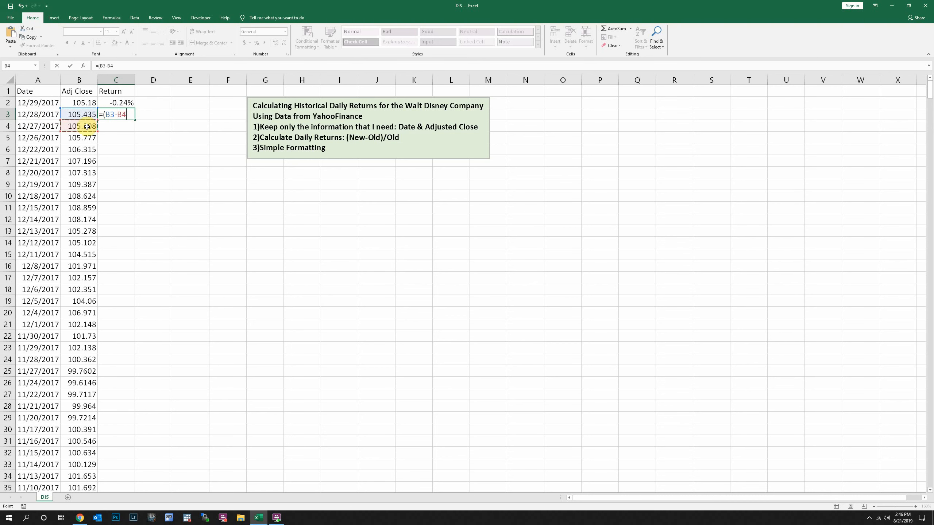
text()/)
click(87, 128)
key(Return)
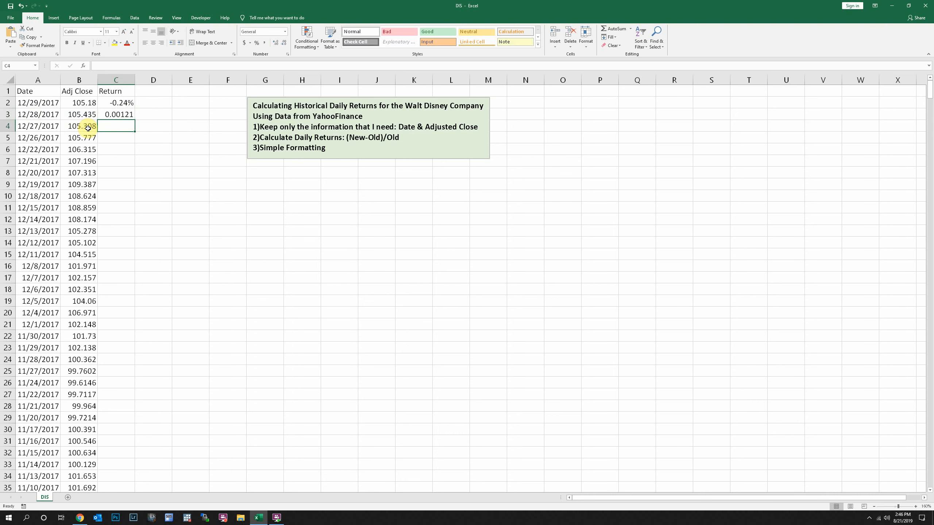
Step: Check the cell references in the C2 and C3 formulas, and fill the C3 formula down column C to the last data row
key(Up)
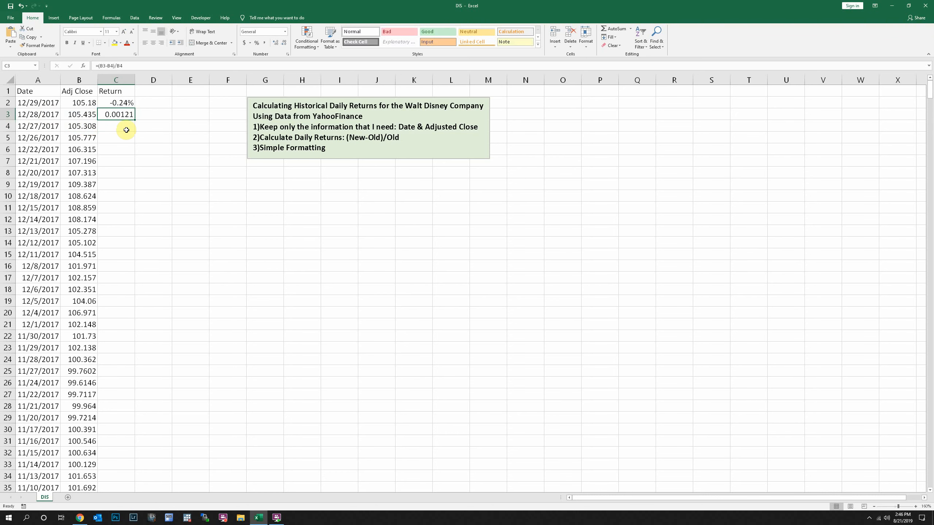
double_click(120, 103)
key(Return)
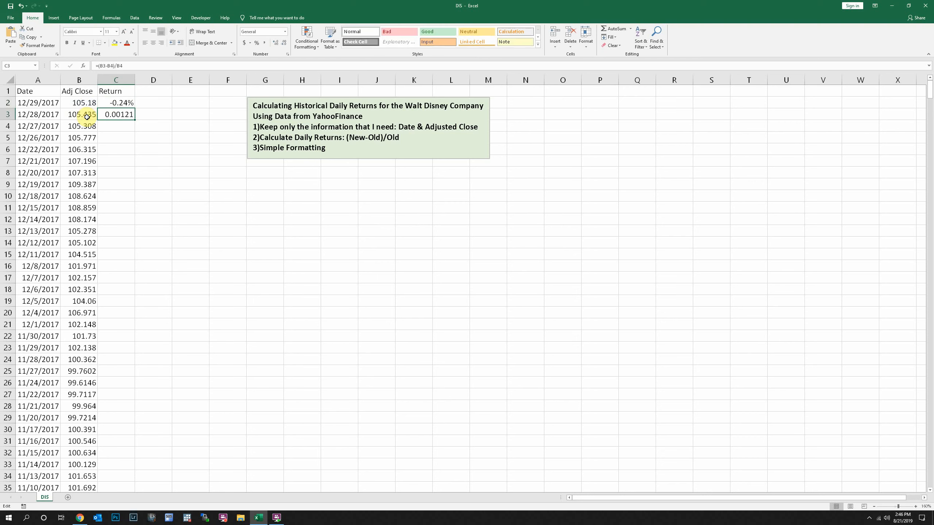
double_click(121, 113)
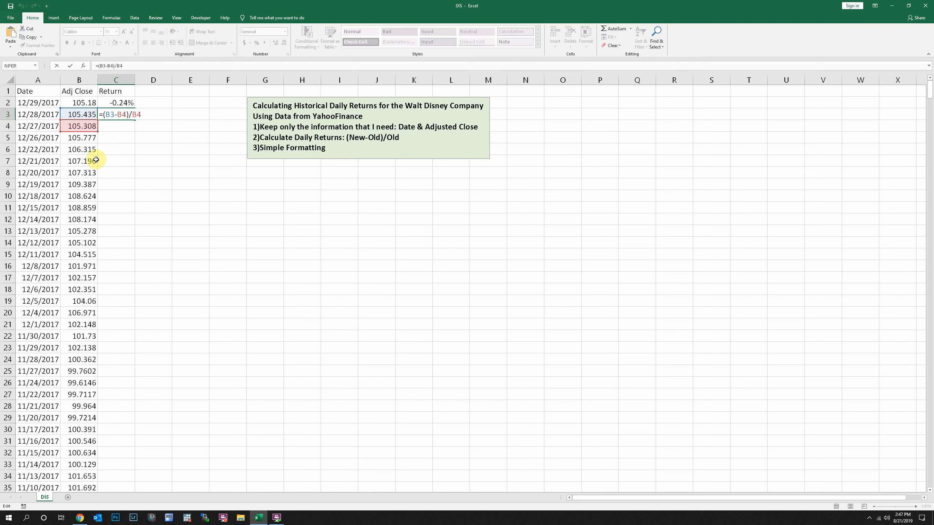
key(Return)
click(127, 115)
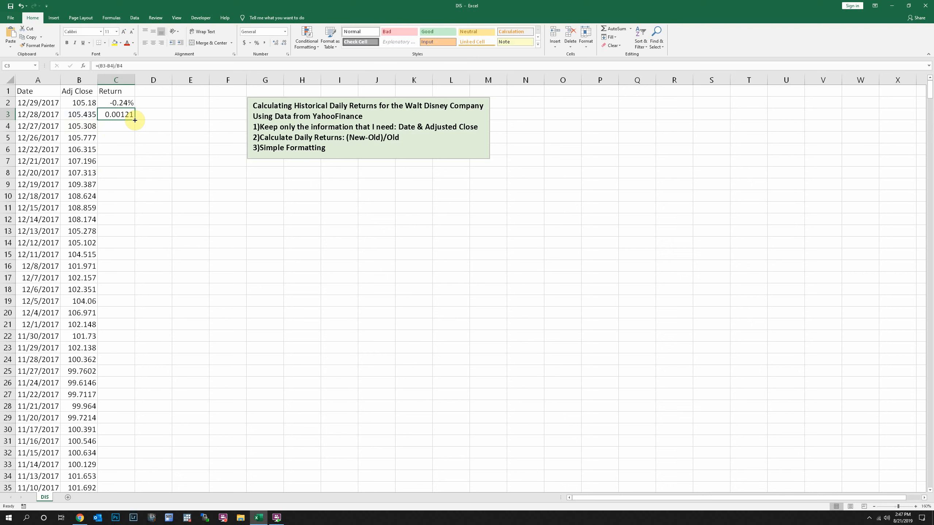
double_click(135, 121)
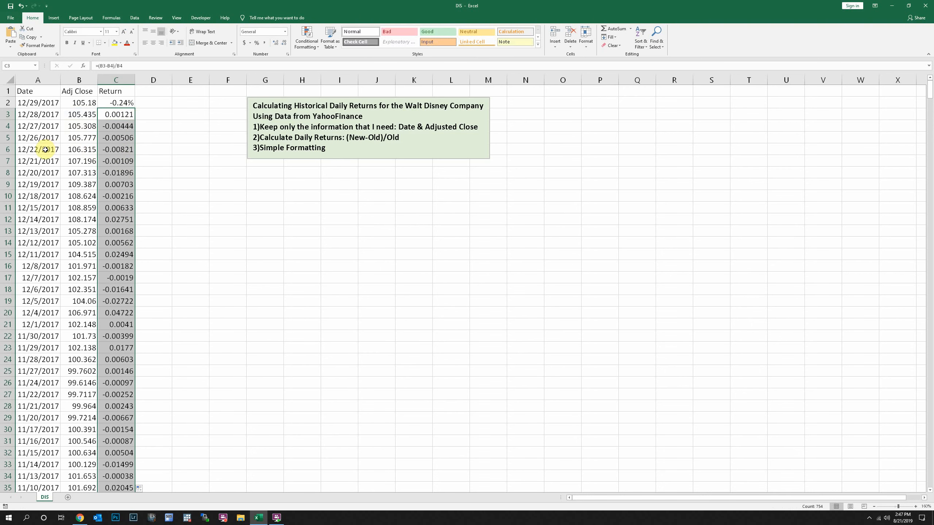
Step: Check the references in the copied return formulas near the start and end of column C, including C6 and C750
click(124, 148)
double_click(124, 149)
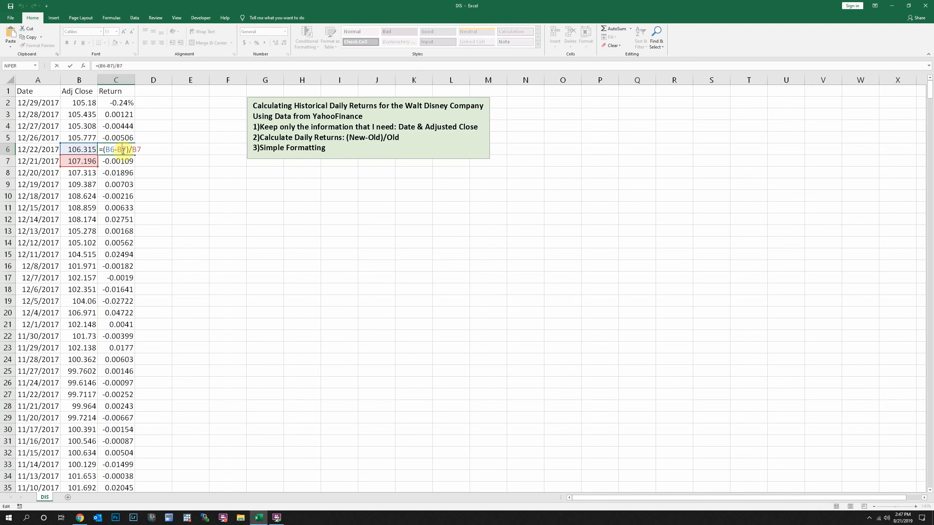
click(119, 161)
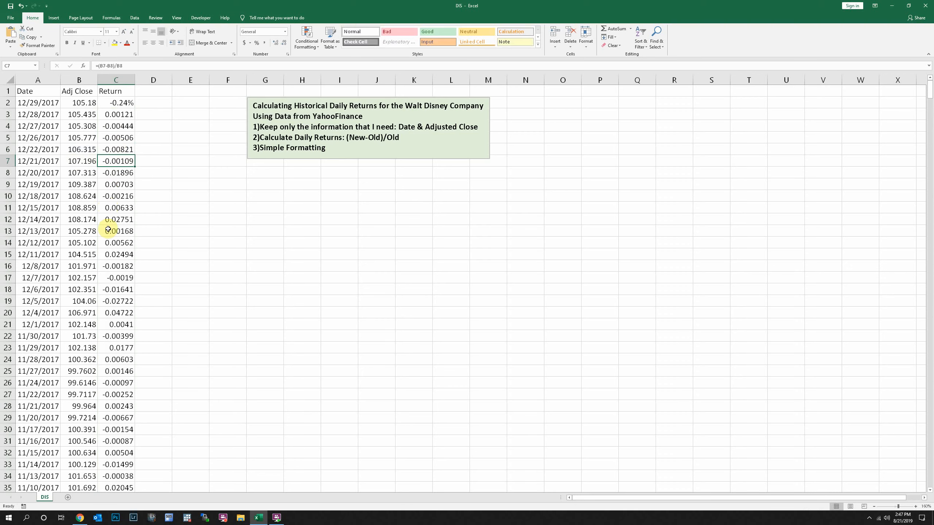
scroll(108, 272, down, 3)
click(108, 272)
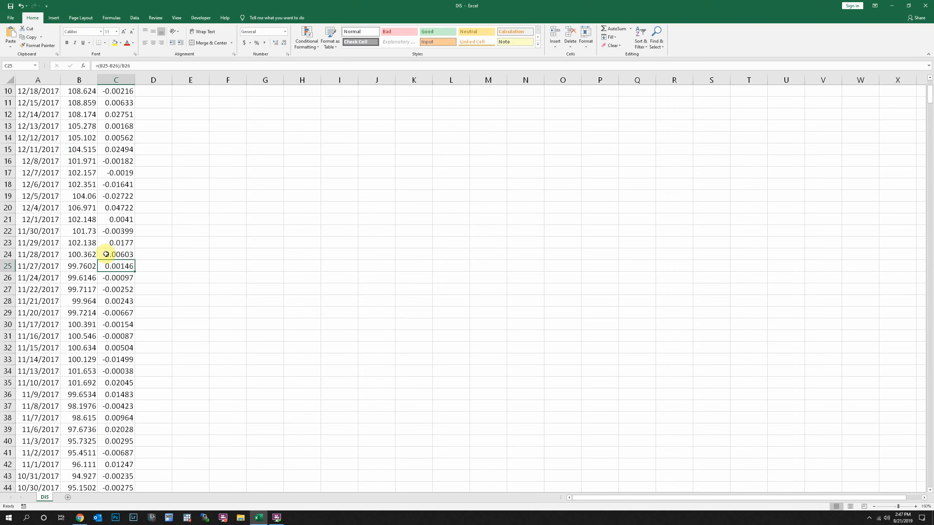
key(ctrl+shift+Down)
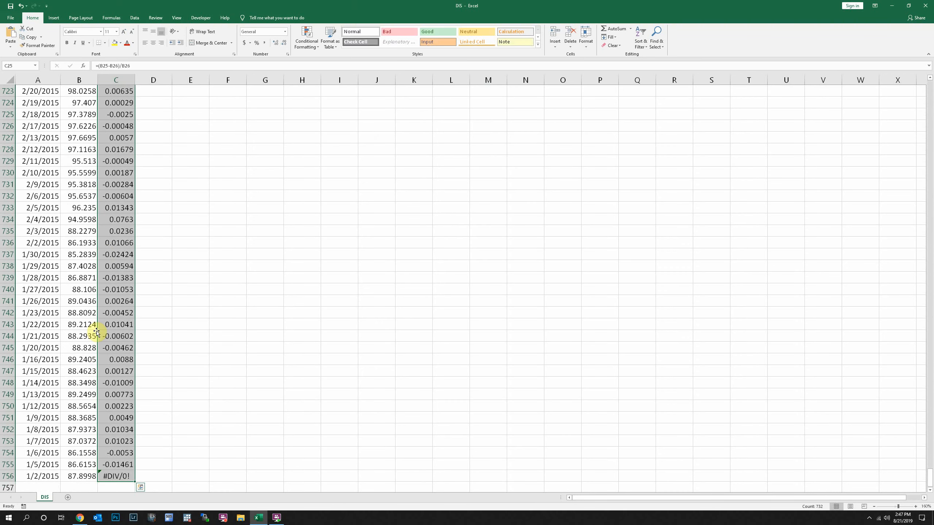
click(115, 406)
double_click(114, 407)
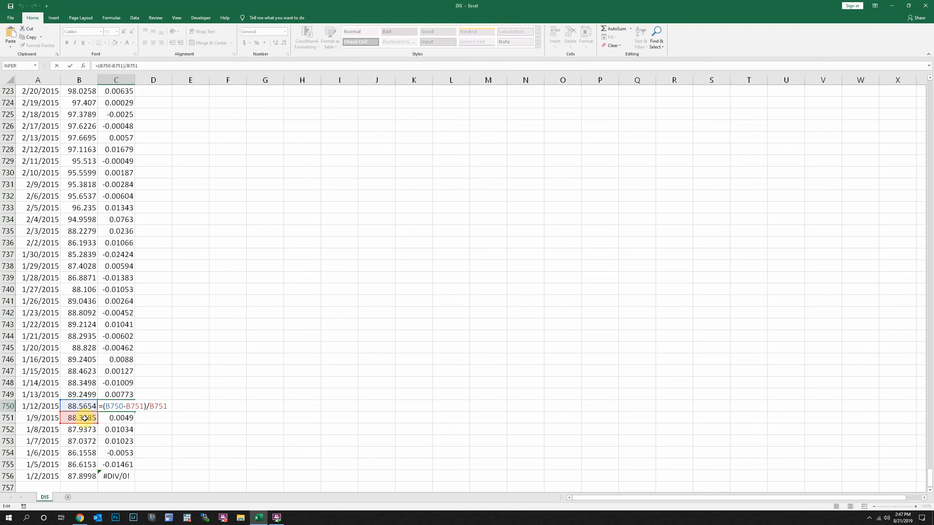
key(Return)
click(120, 407)
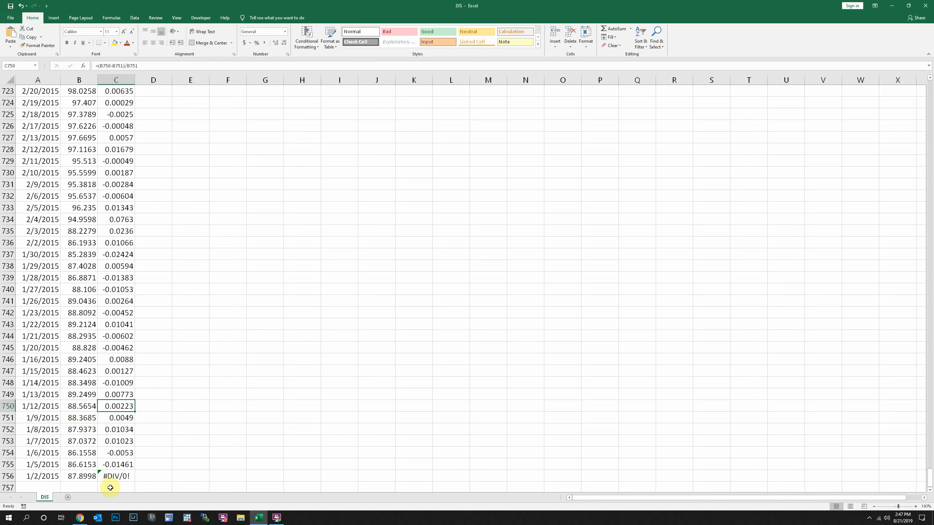
Step: Inspect the last return formula in C756 and the cell B757 it refers to, and clear the contents of C756
scroll(111, 478, down, 3)
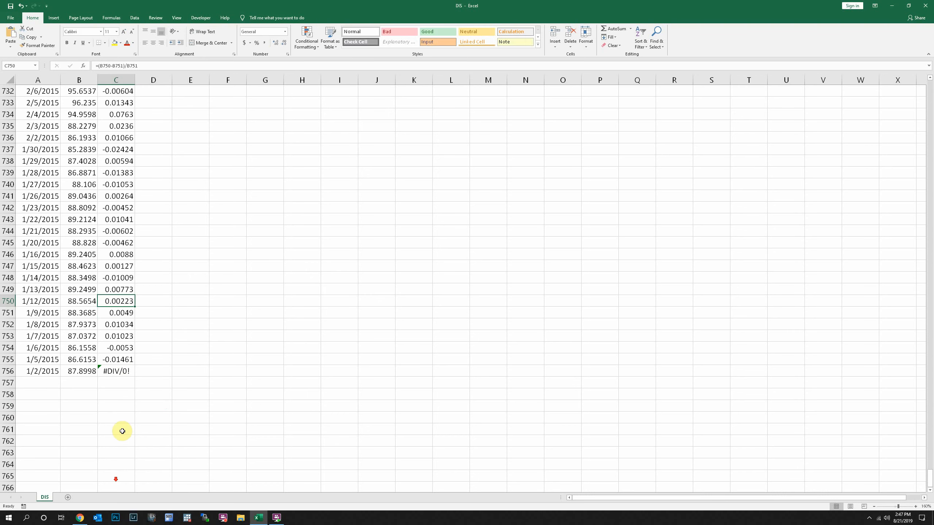
double_click(123, 371)
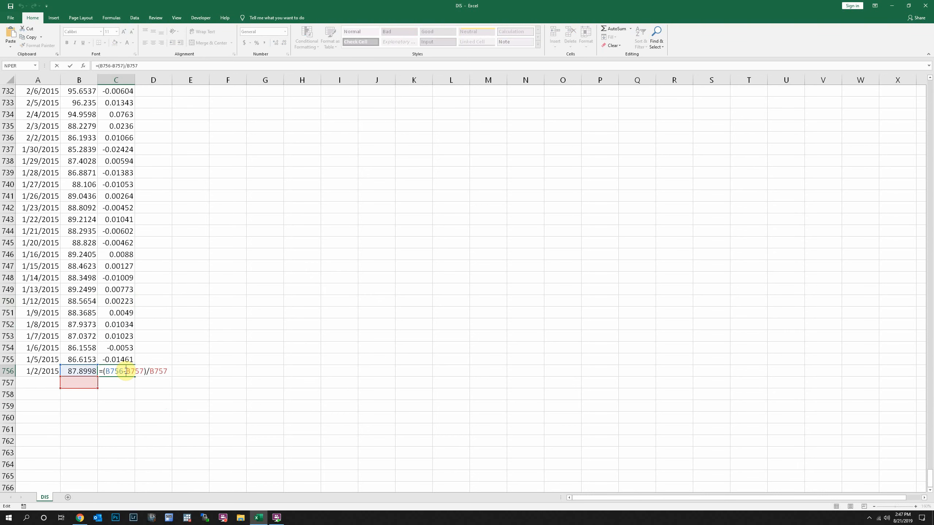
key(Escape)
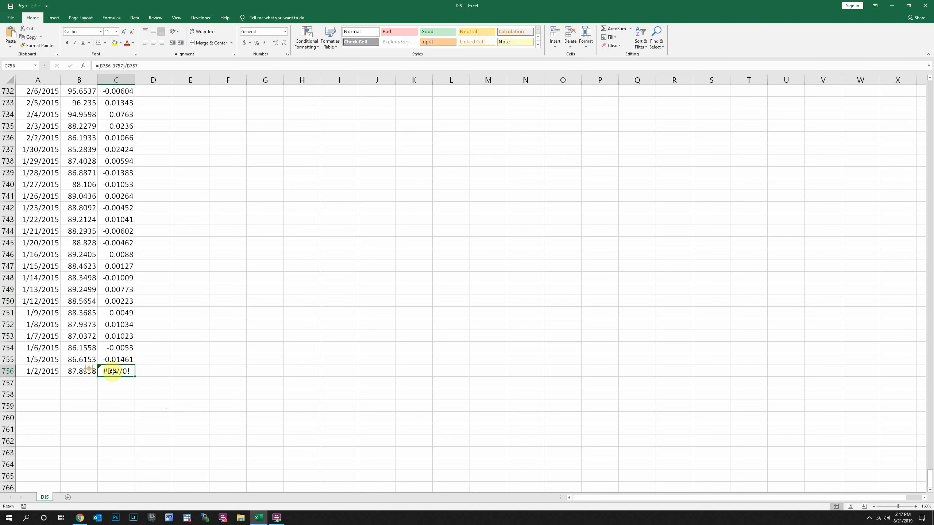
double_click(112, 371)
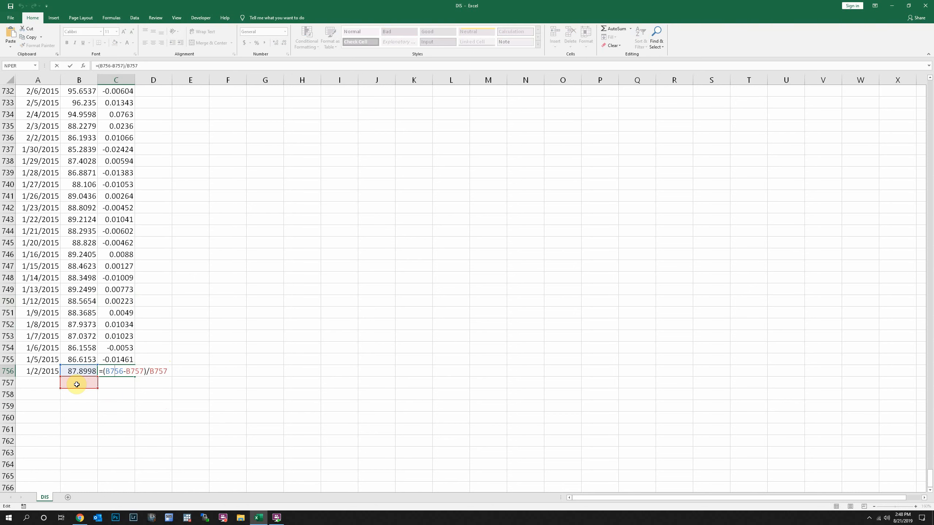
key(Return)
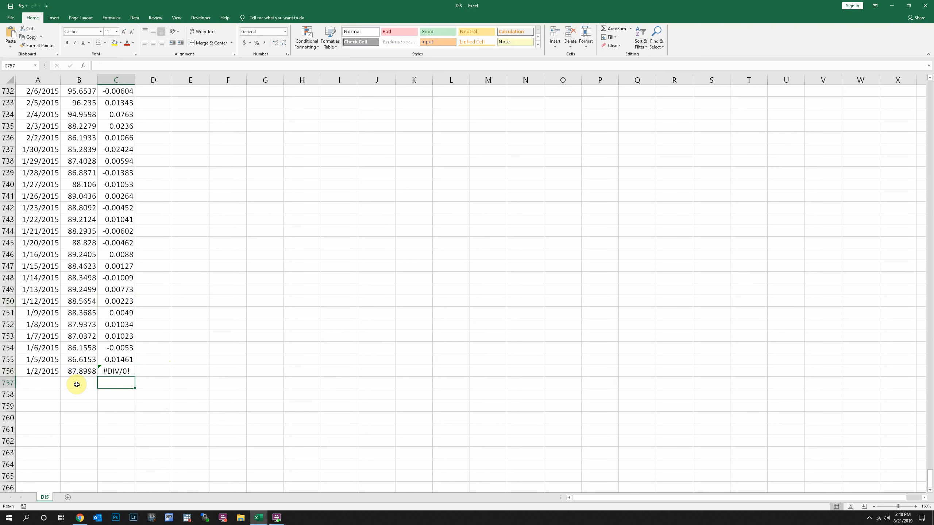
key(Up)
key(Left)
key(Down)
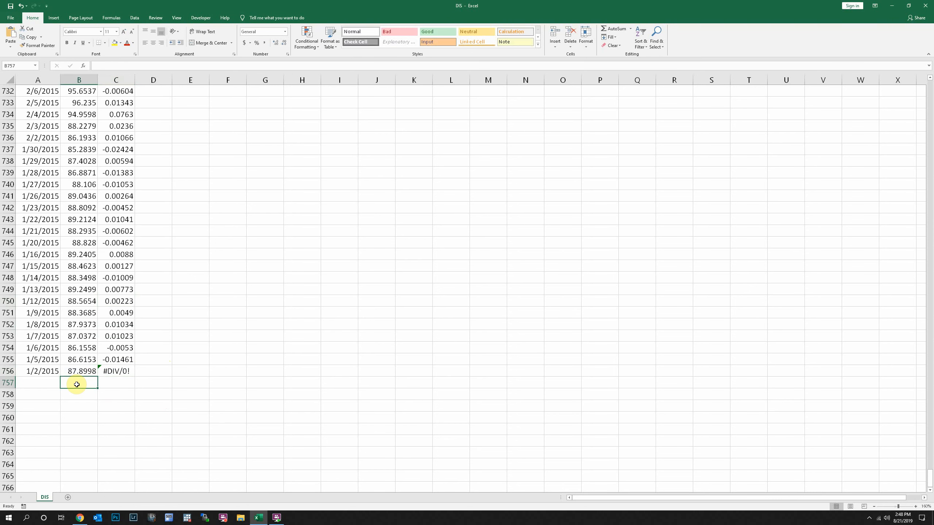
key(Up)
key(Right)
key(Delete)
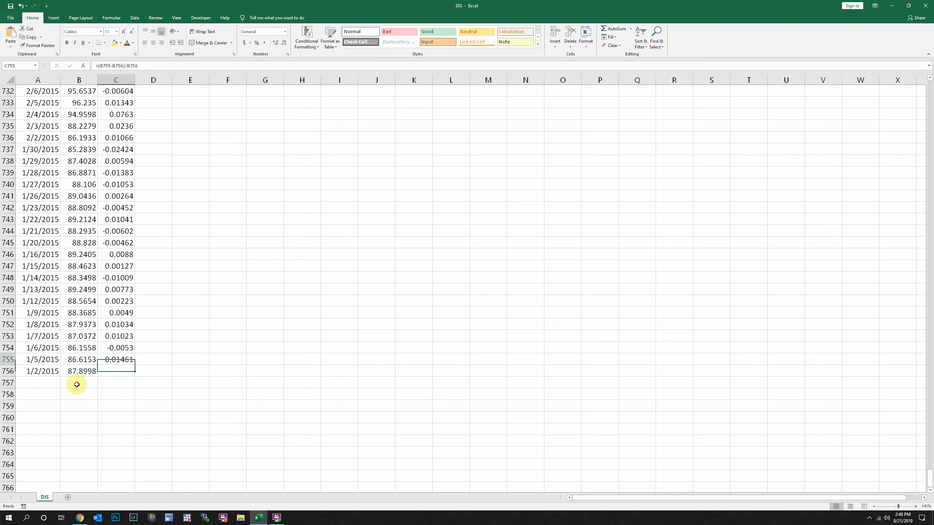
Step: Format the daily returns from C3 down to the last return in C755 as percentages with two decimal places
key(Up)
key(ctrl+shift+Up)
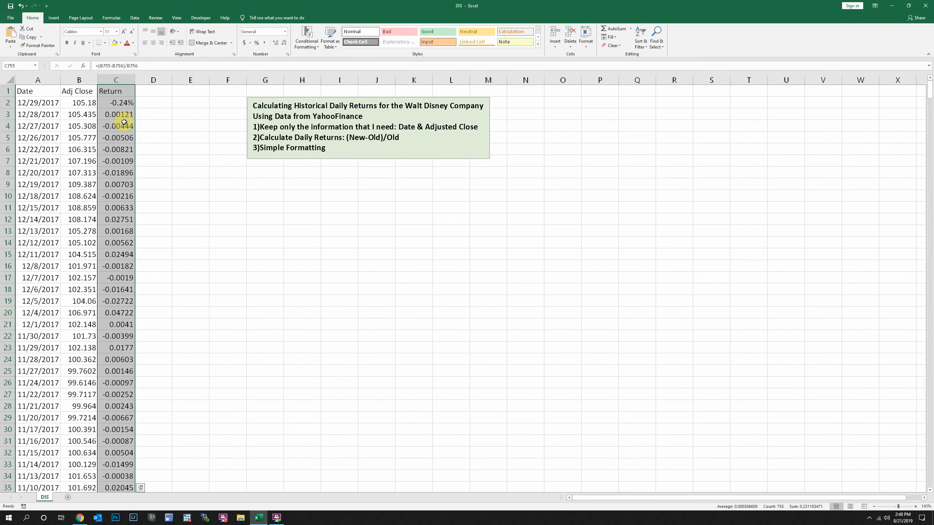
click(125, 111)
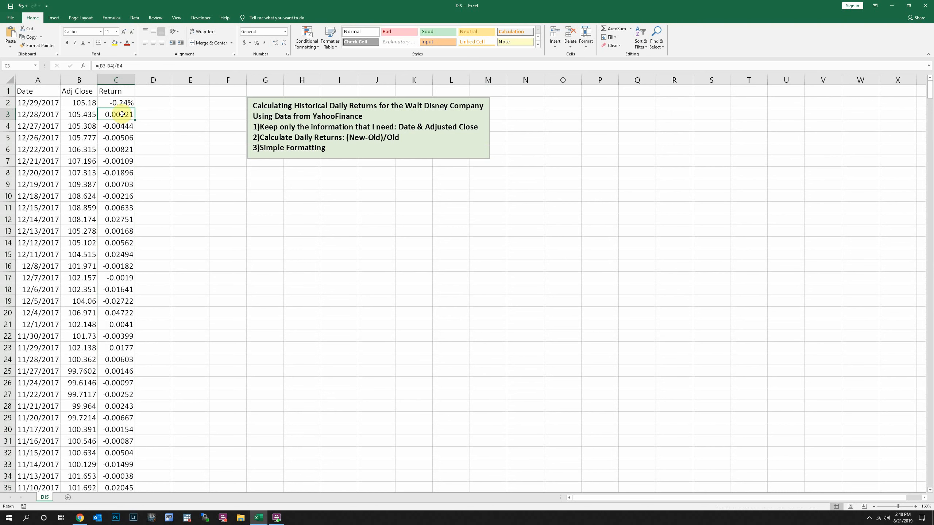
click(123, 101)
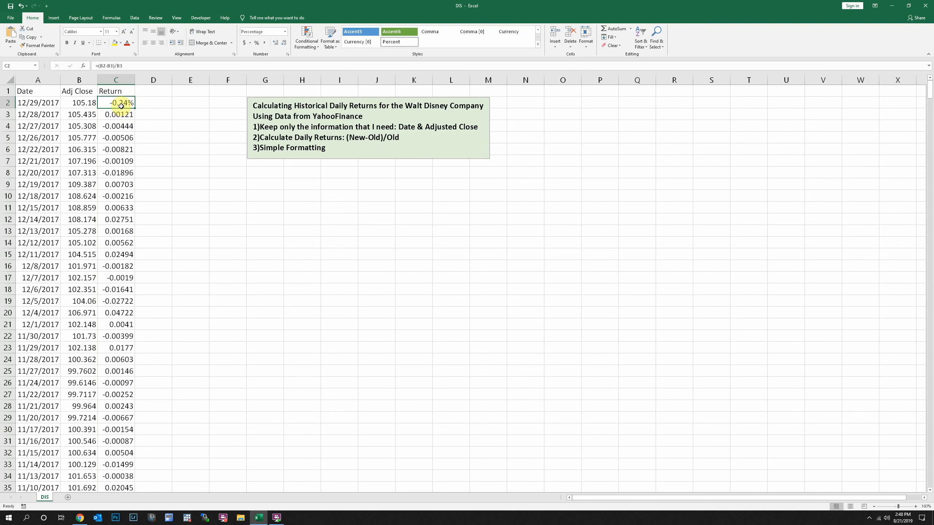
click(119, 117)
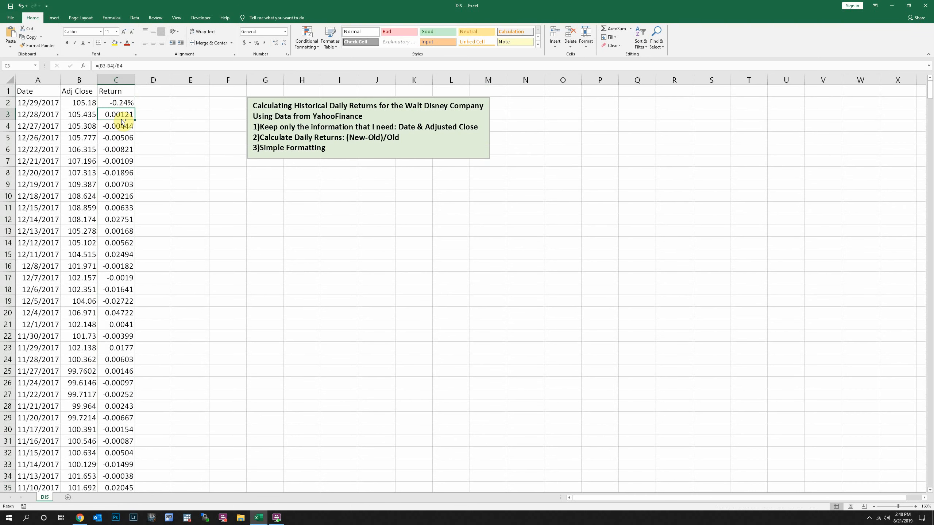
key(ctrl+shift+Down)
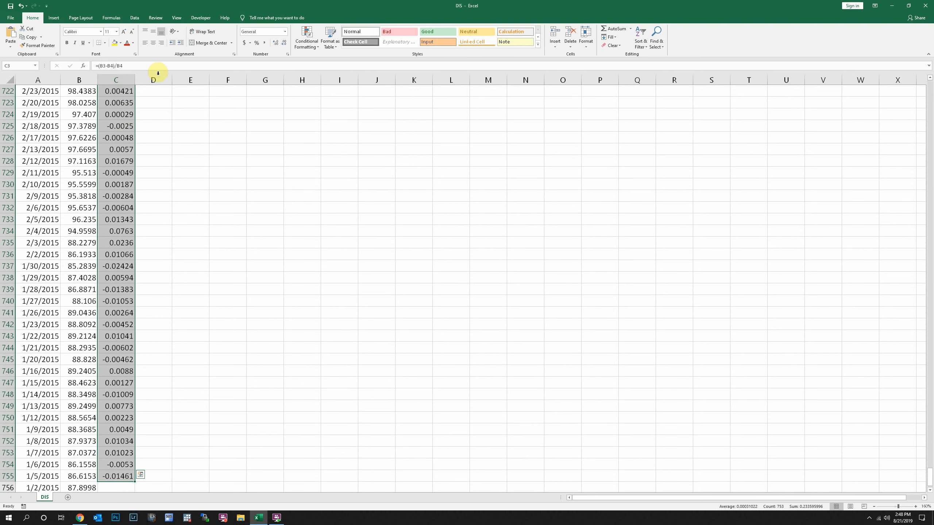
click(258, 43)
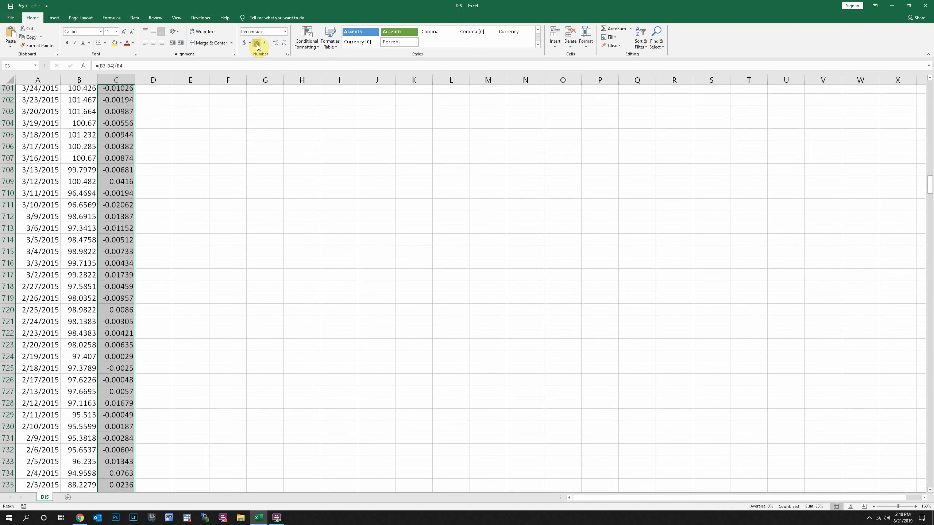
click(279, 46)
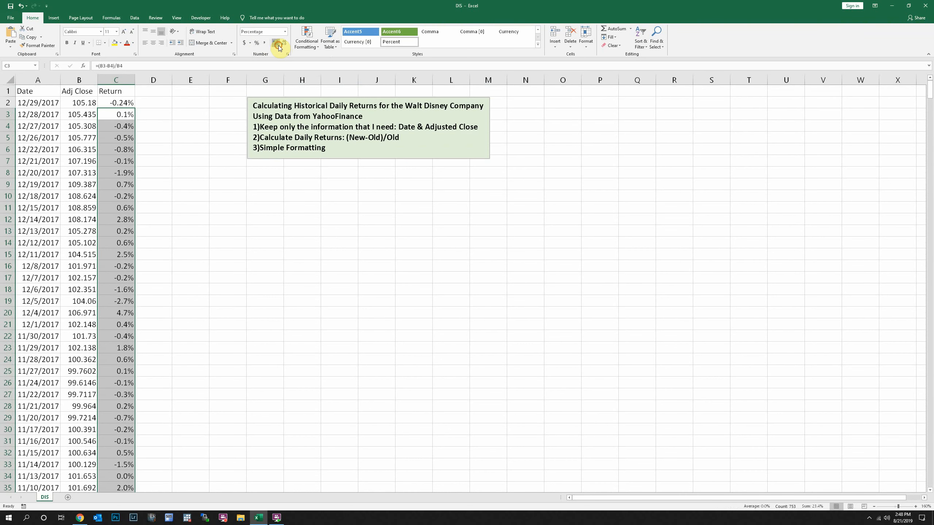
click(278, 45)
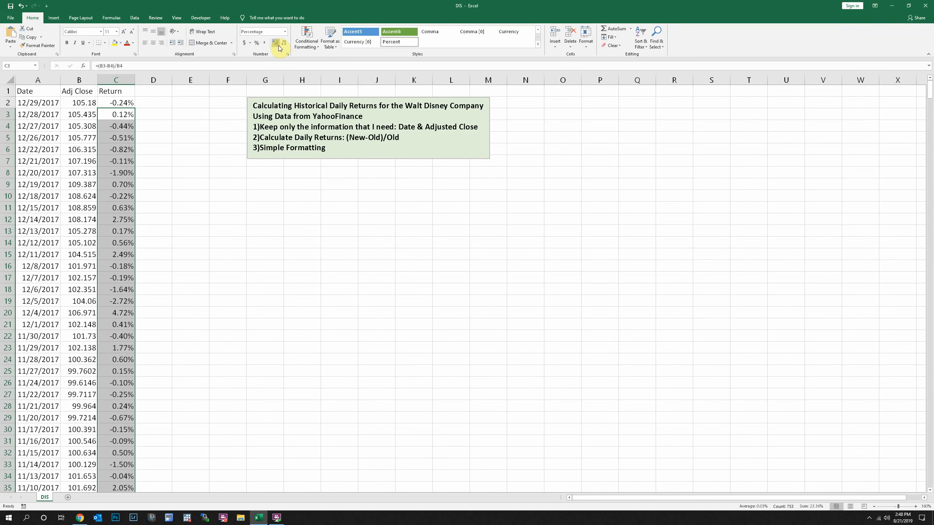
click(118, 117)
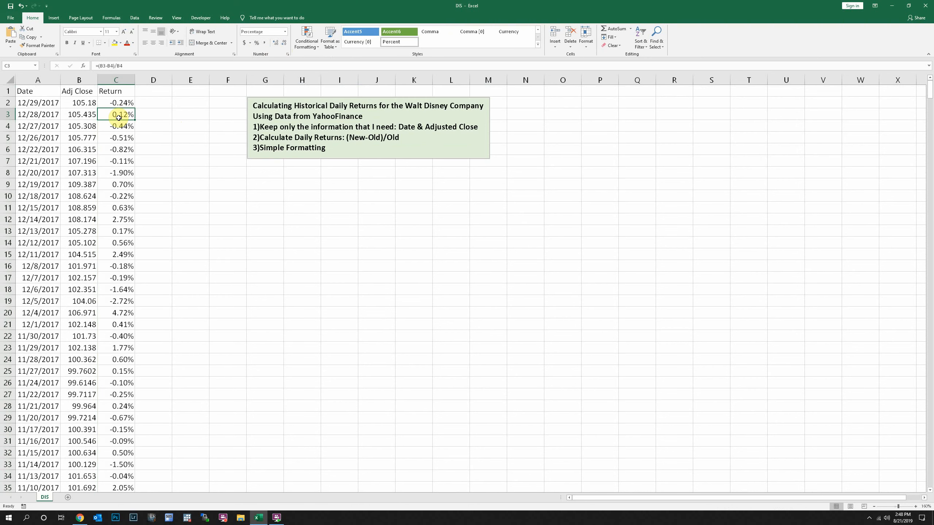
scroll(119, 117, down, 17)
scroll(119, 117, up, 17)
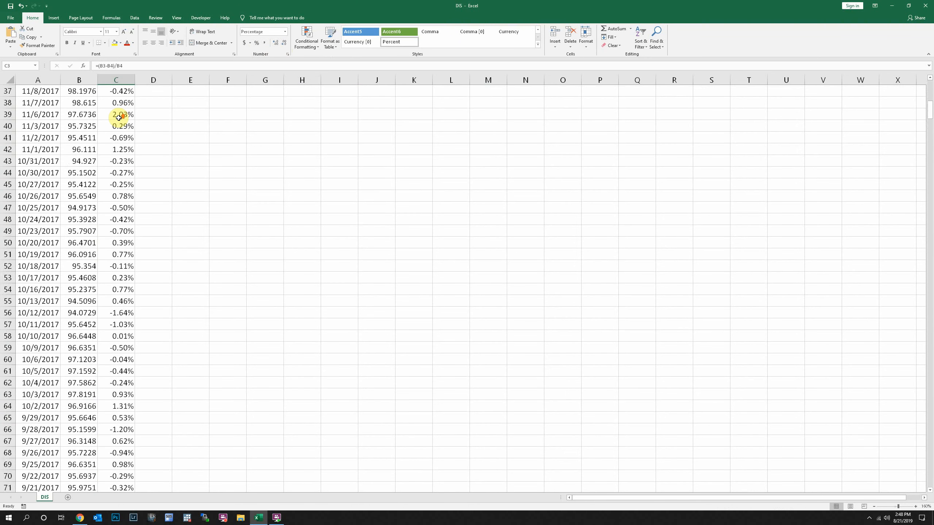
Step: Enter the return formula without parentheses, =B2-B3/B3, in cell D2 beside the first daily return
click(123, 103)
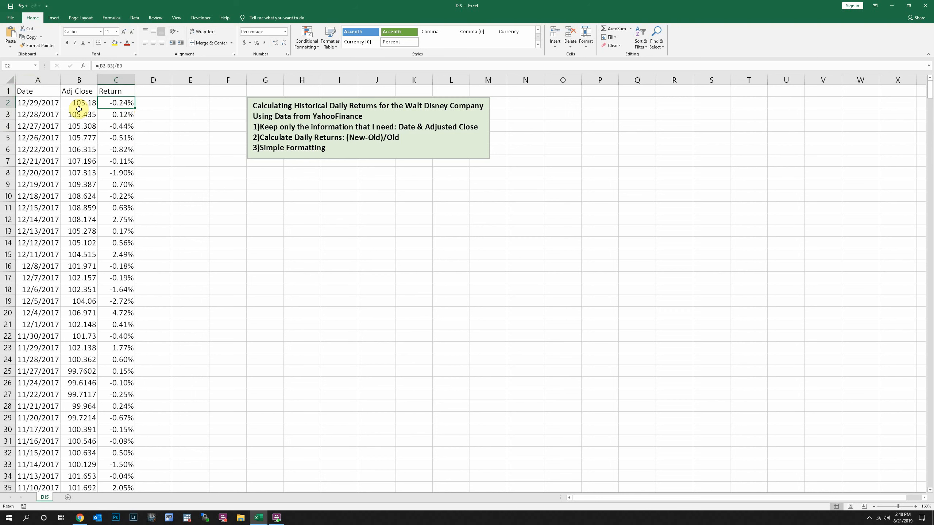
click(144, 102)
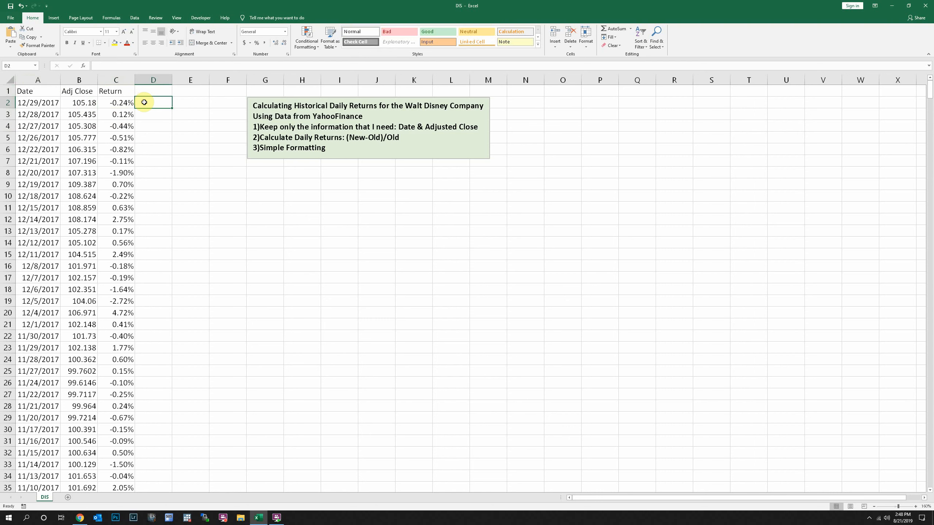
click(126, 101)
click(162, 103)
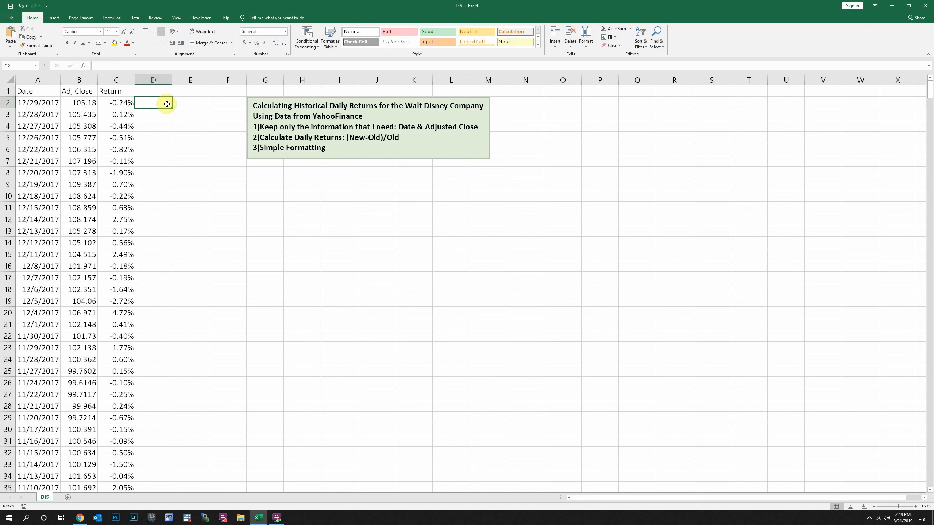
text(=)
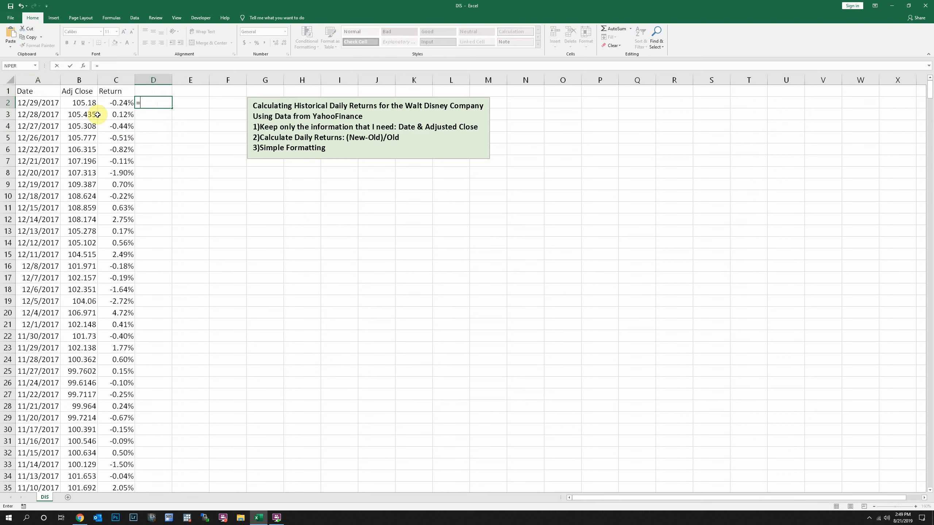
click(92, 104)
text(-)
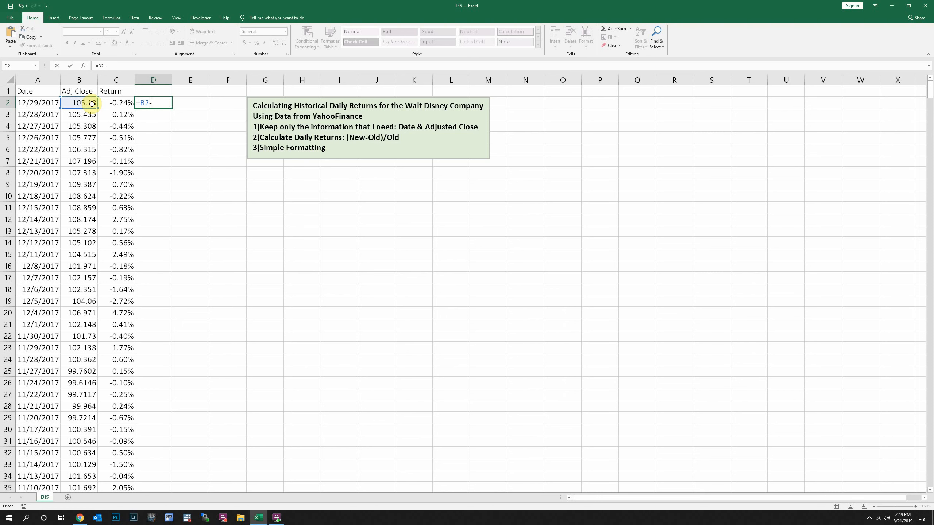
click(89, 116)
text(/)
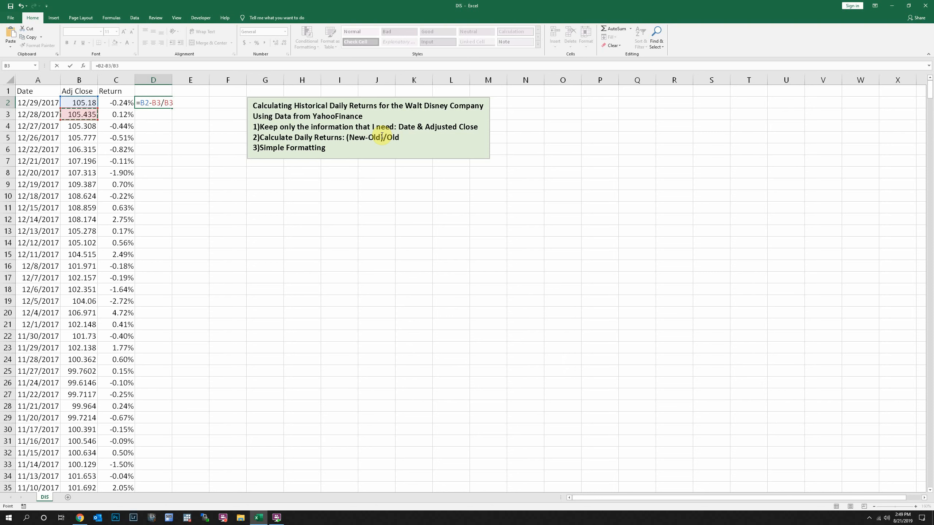
key(ctrl+Return)
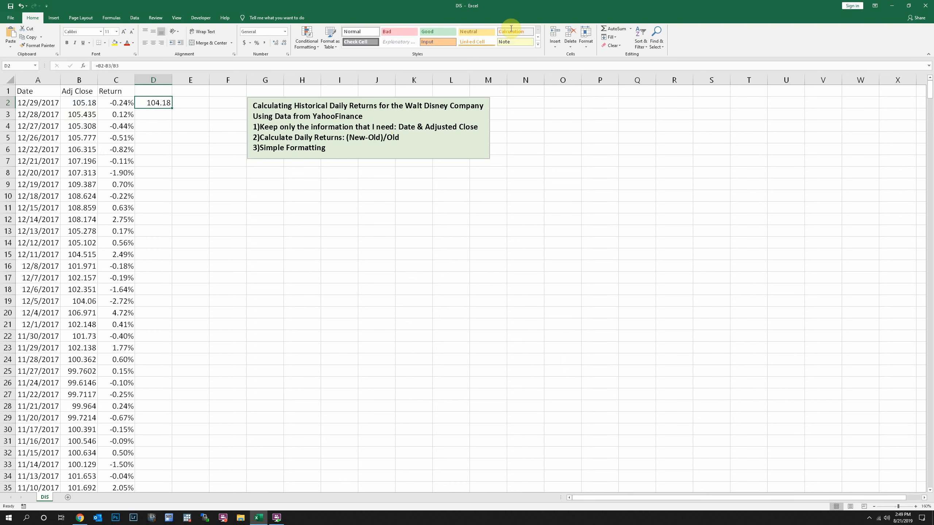
Step: Add parentheses around the subtraction in the D2 formula so it reads =(B2-B3)/B3
double_click(157, 104)
click(162, 106)
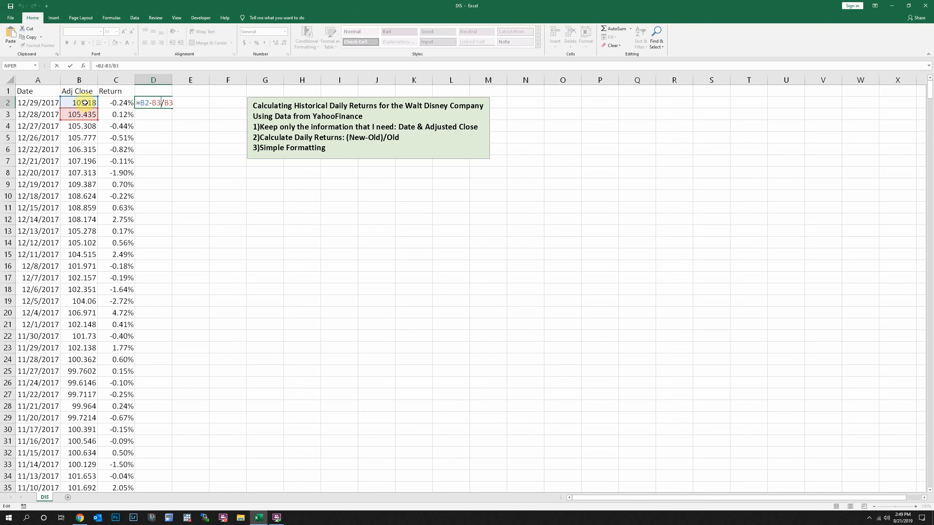
text())
text(()
key(ctrl+Return)
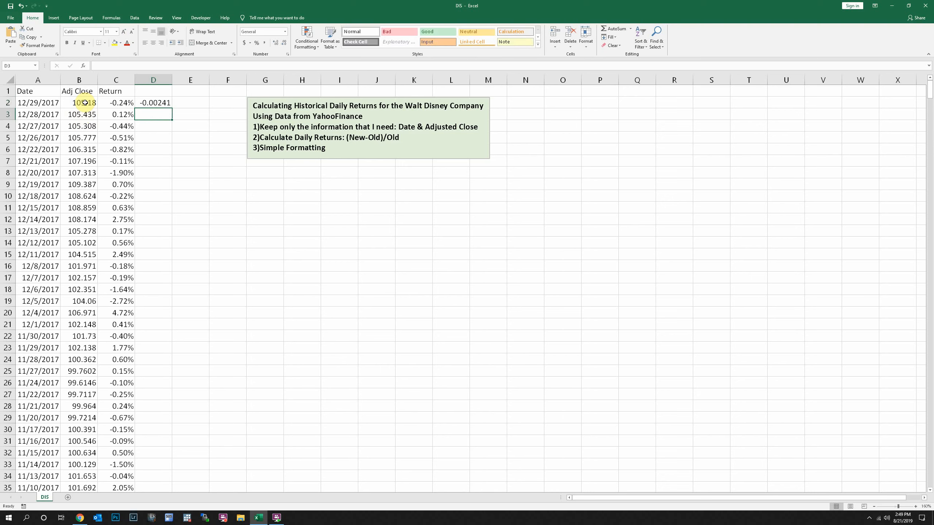
Step: Format the return in cell D2 as a percentage with two decimal places
click(256, 42)
click(276, 43)
click(276, 43)
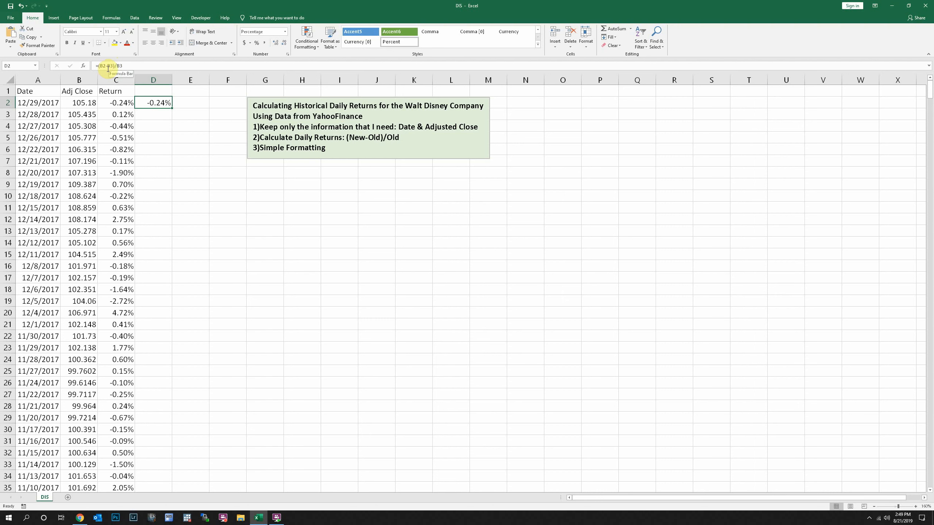
click(145, 126)
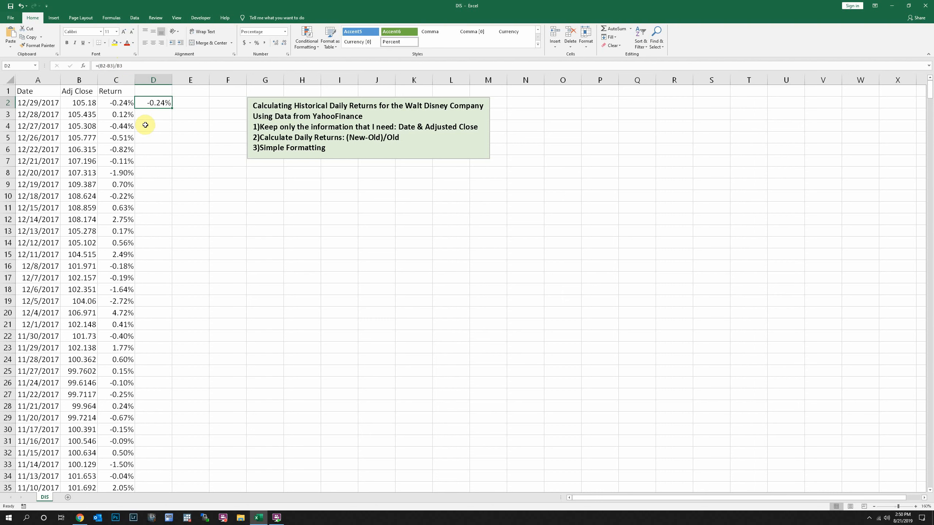